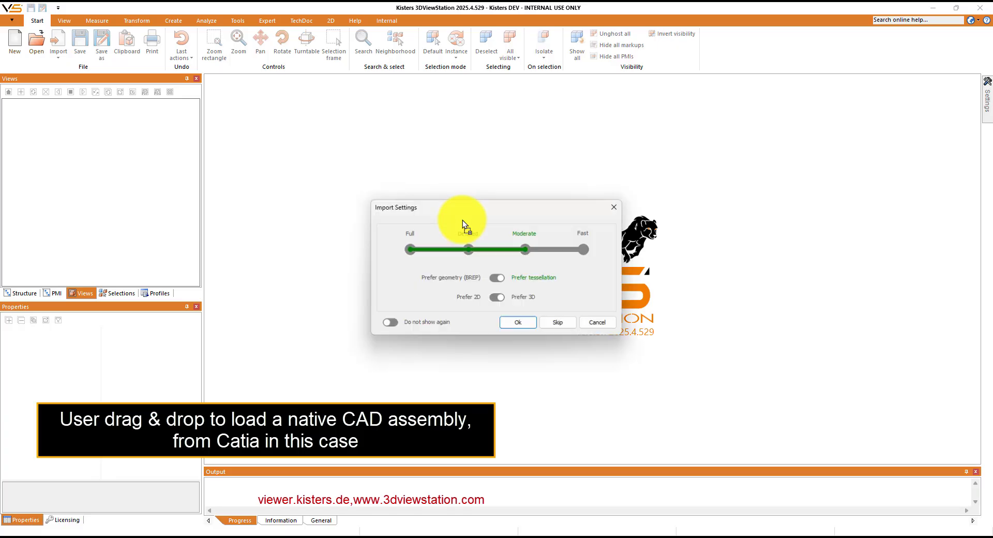
# Load the _a_I005.CATProduct assembly with Moderate import settings and tessellation preferred, and orient it with the wheel axle in front.
pyautogui.click(515, 324)
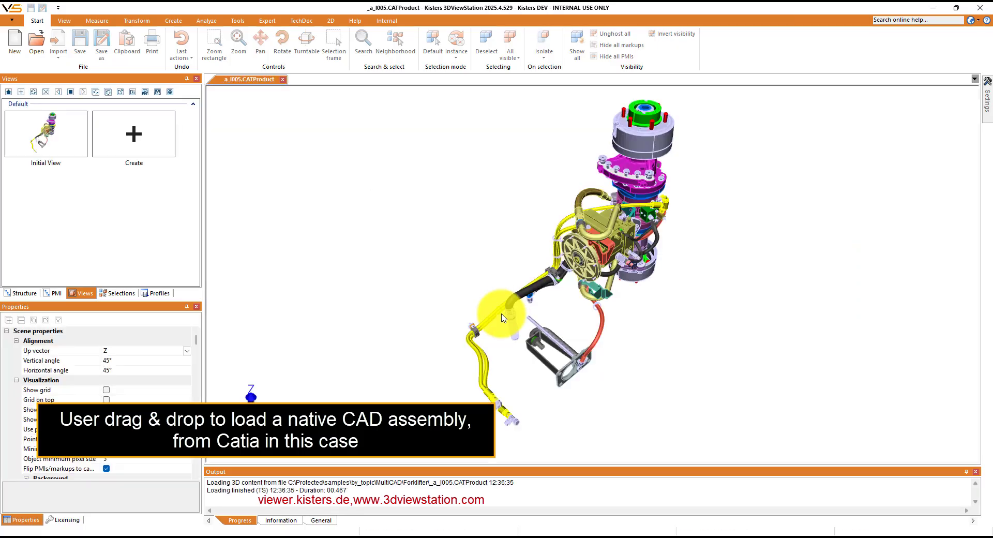
pyautogui.moveTo(566, 381); pyautogui.dragTo(401, 191, button='right')
pyautogui.moveTo(629, 334); pyautogui.dragTo(551, 264, button='middle')
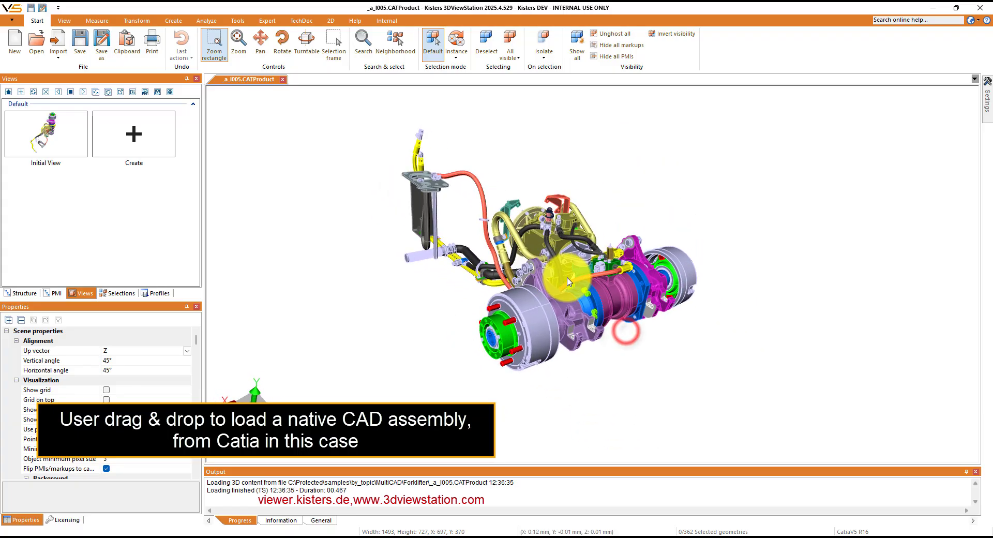
# Turn off perspective projection and update the Initial View with the current orientation of the assembly.
pyautogui.click(64, 21)
pyautogui.click(246, 57)
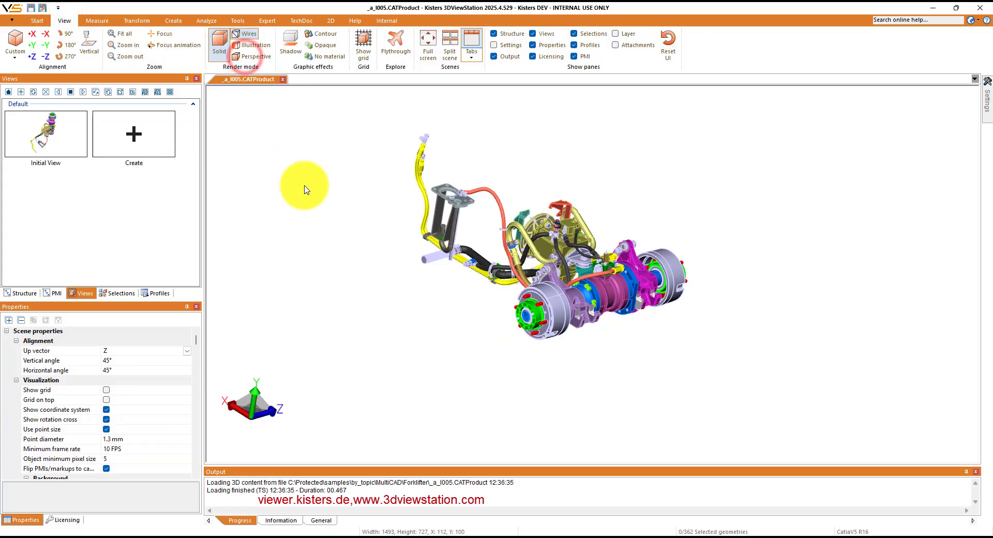
pyautogui.click(65, 135)
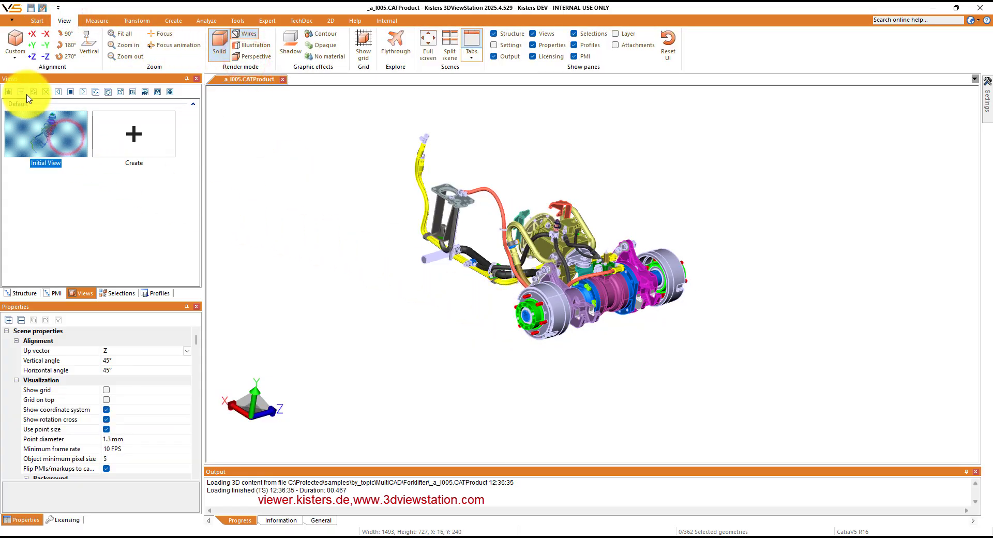
pyautogui.click(34, 93)
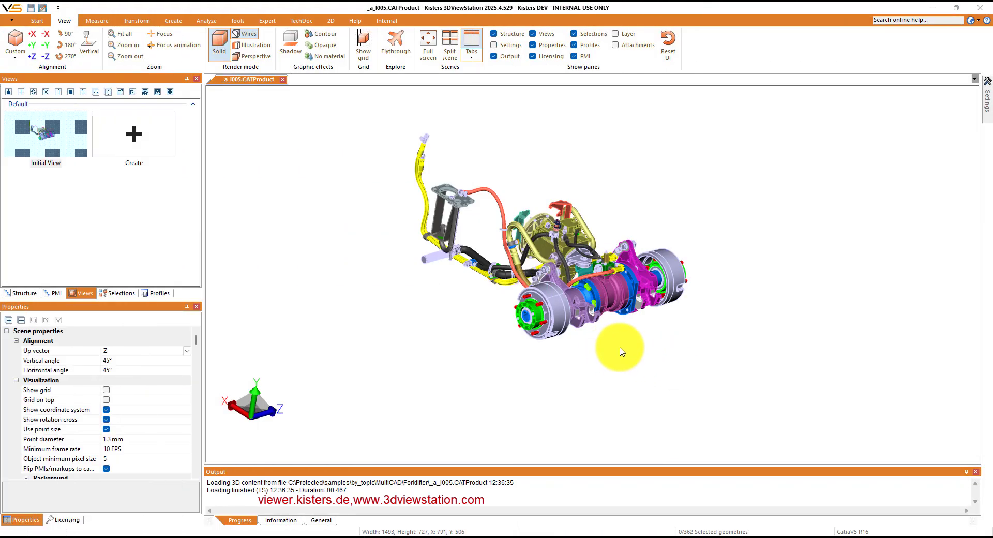
# Frame-select the parts around the near side of the axle, isolate them and save the result as a new view.
pyautogui.moveTo(618, 344); pyautogui.dragTo(565, 274)
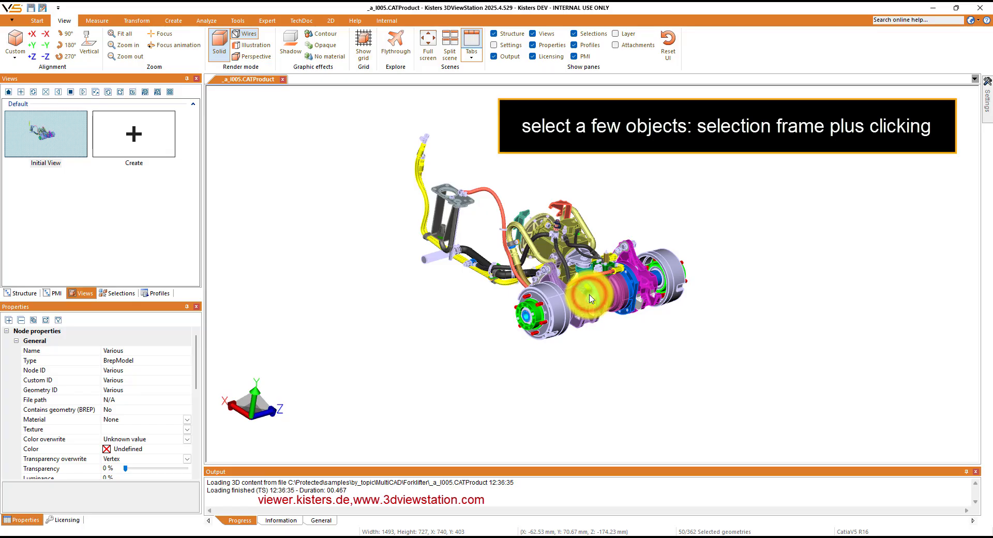
pyautogui.rightClick(590, 298)
pyautogui.click(628, 65)
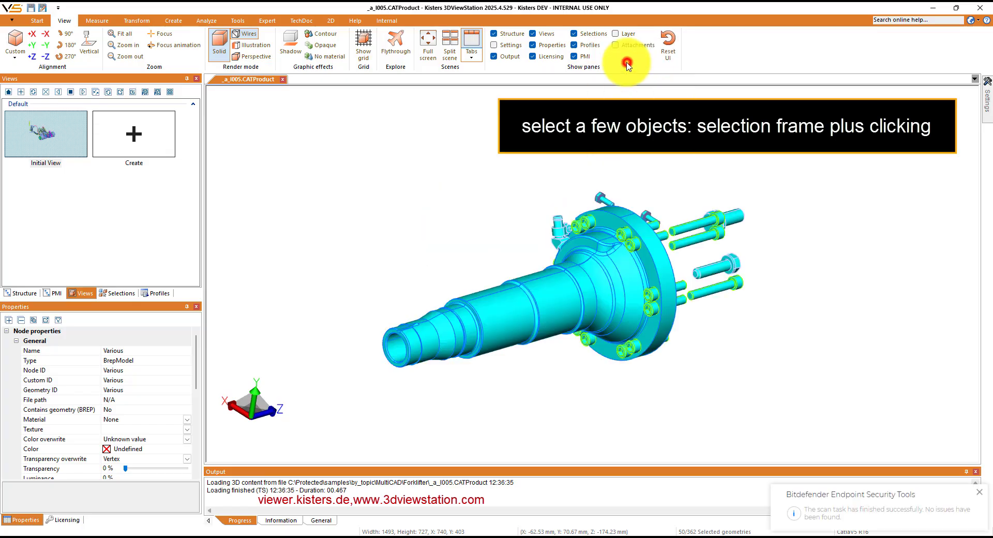
pyautogui.click(596, 372)
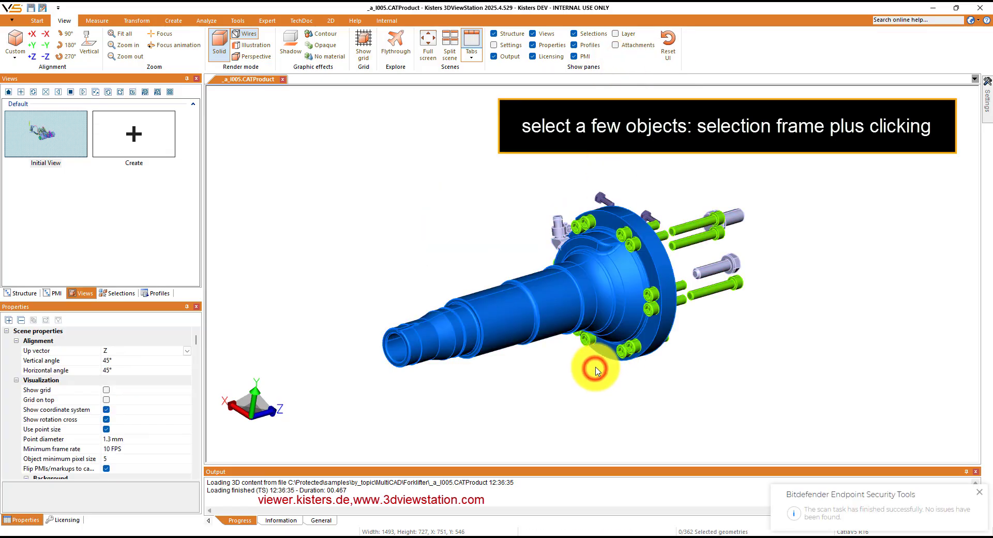
pyautogui.click(21, 92)
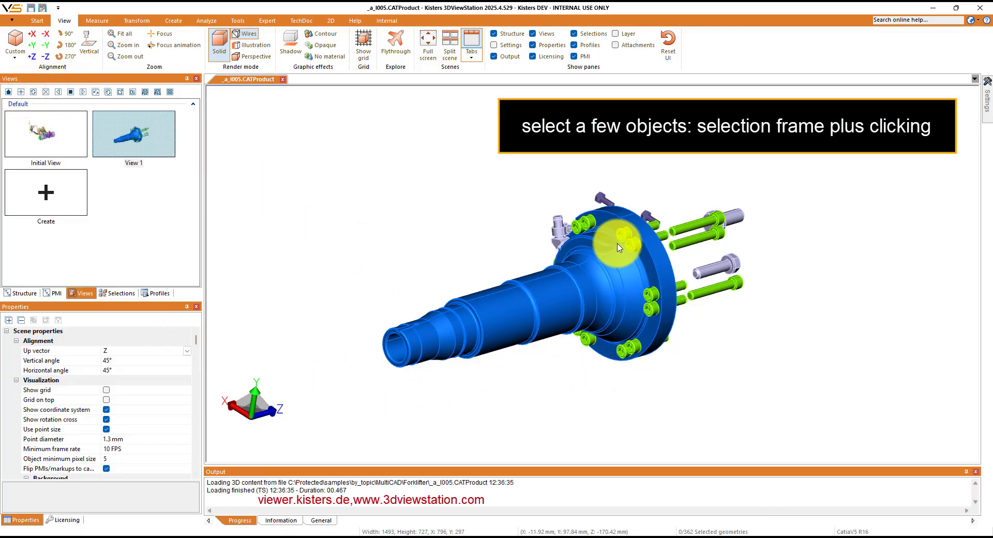
# Dimension the circle axis to circle axis distance between two adjacent green flange bolts, place the label above them and save a new view.
pyautogui.scroll(3, 620, 247)
pyautogui.scroll(3, 635, 251)
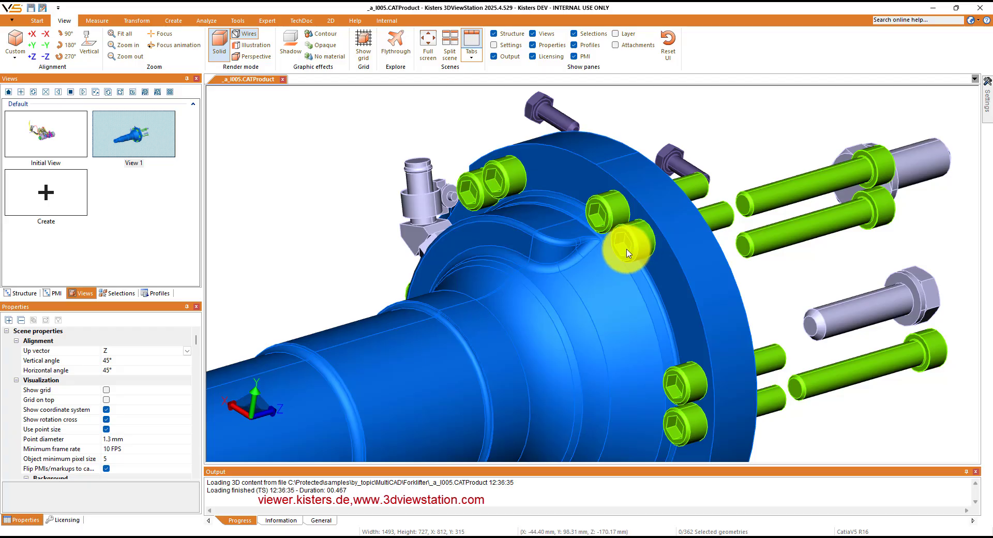
pyautogui.click(104, 21)
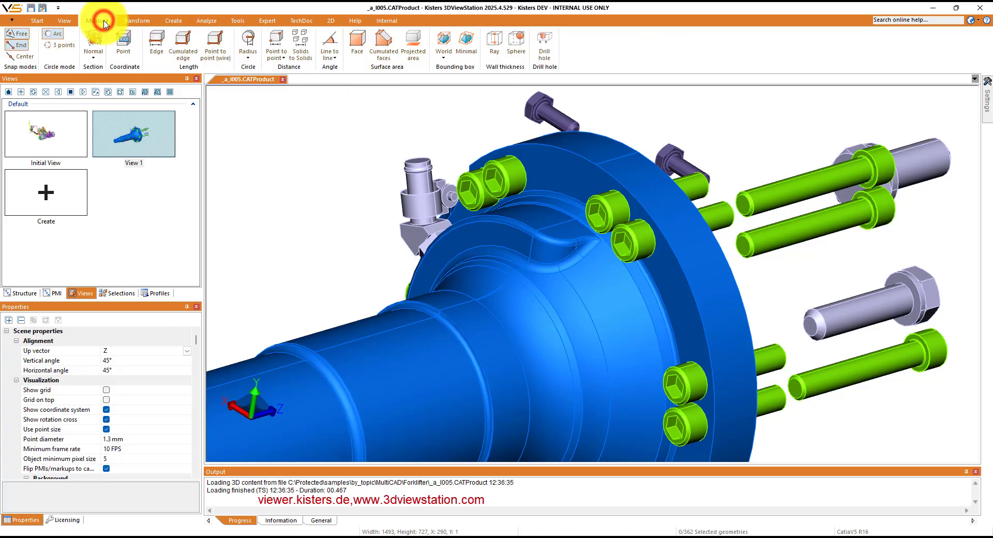
pyautogui.click(283, 61)
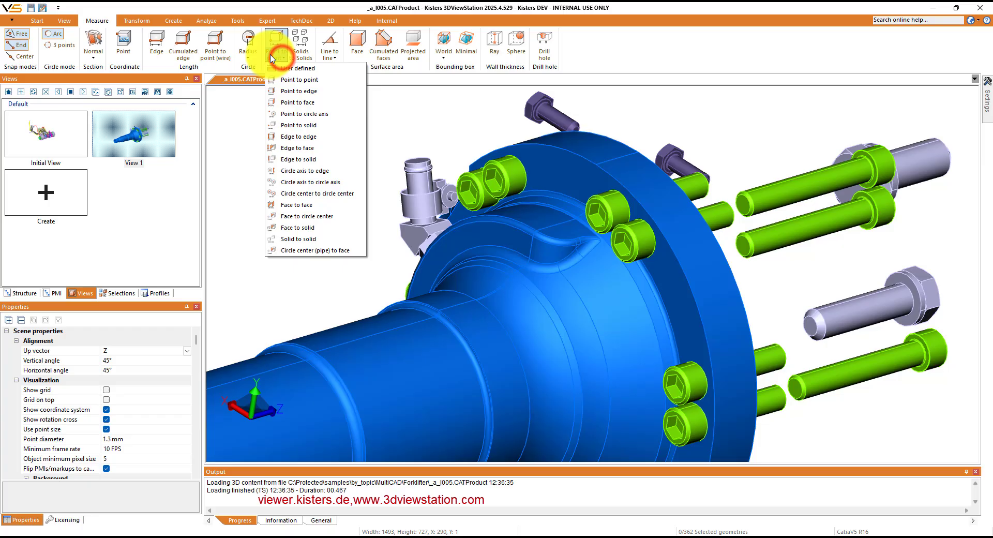
pyautogui.click(305, 183)
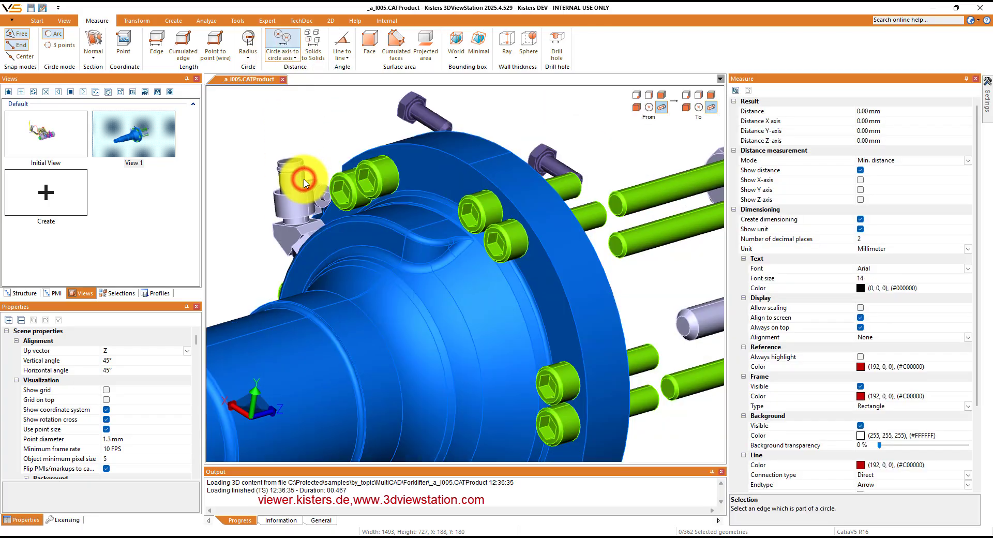
pyautogui.click(504, 244)
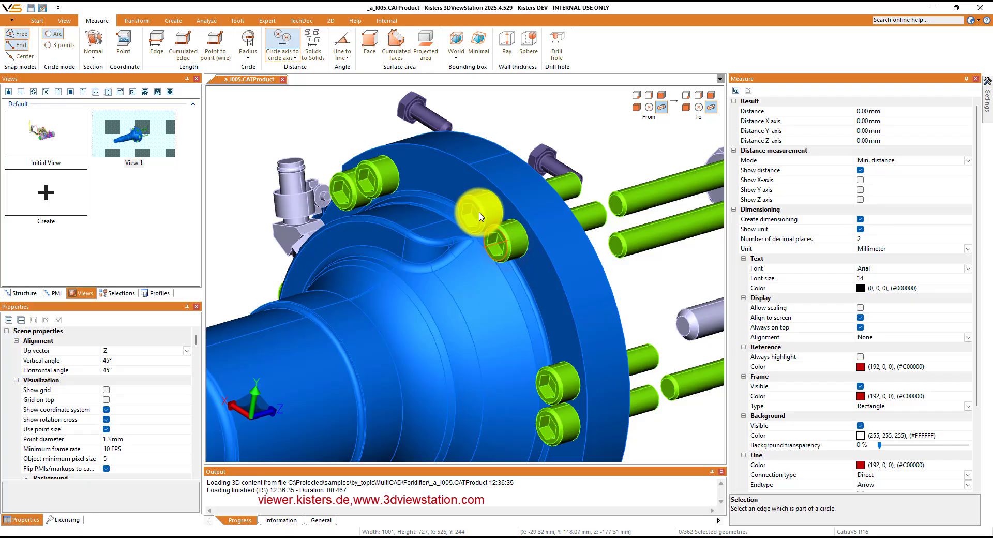
pyautogui.click(480, 216)
pyautogui.moveTo(488, 224); pyautogui.dragTo(489, 126)
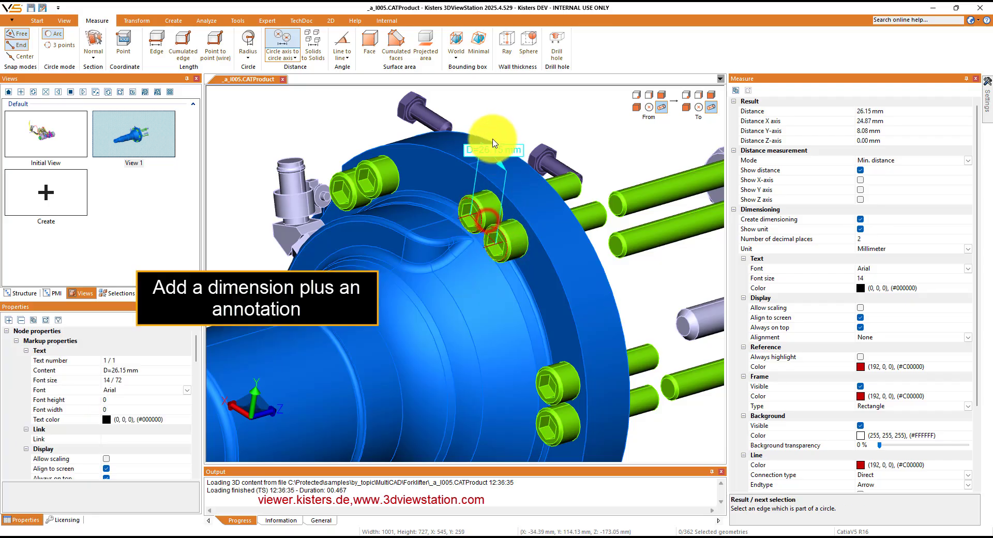
pyautogui.click(566, 120)
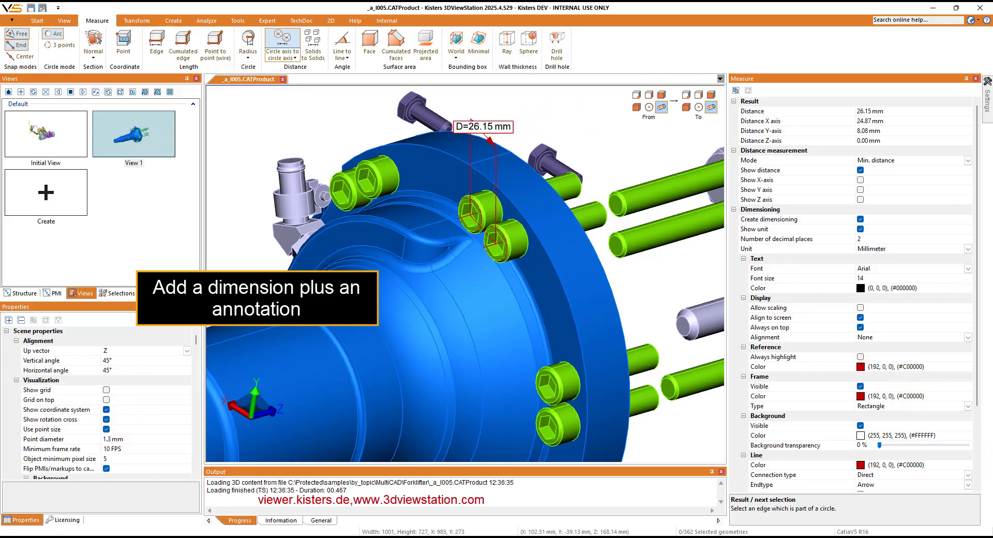
pyautogui.click(21, 92)
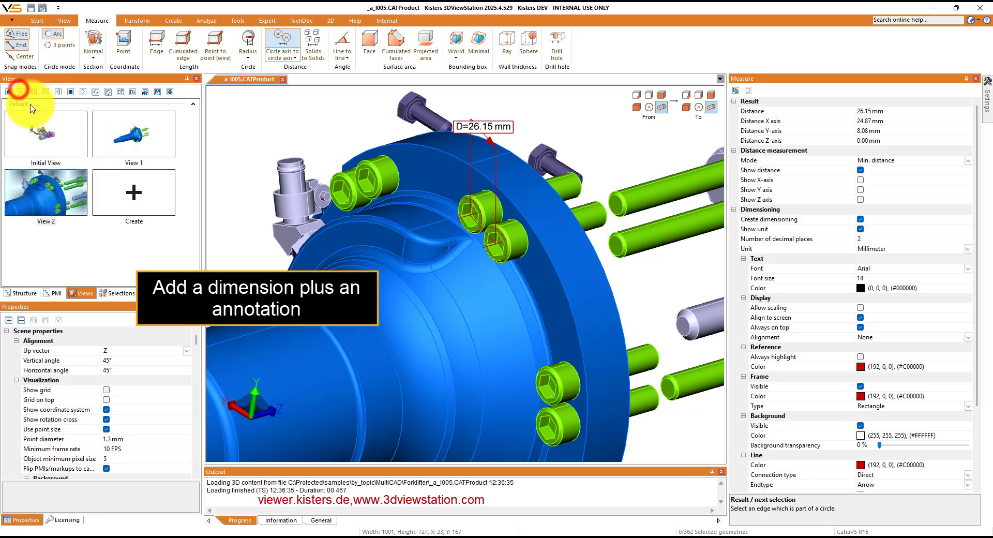
pyautogui.click(263, 119)
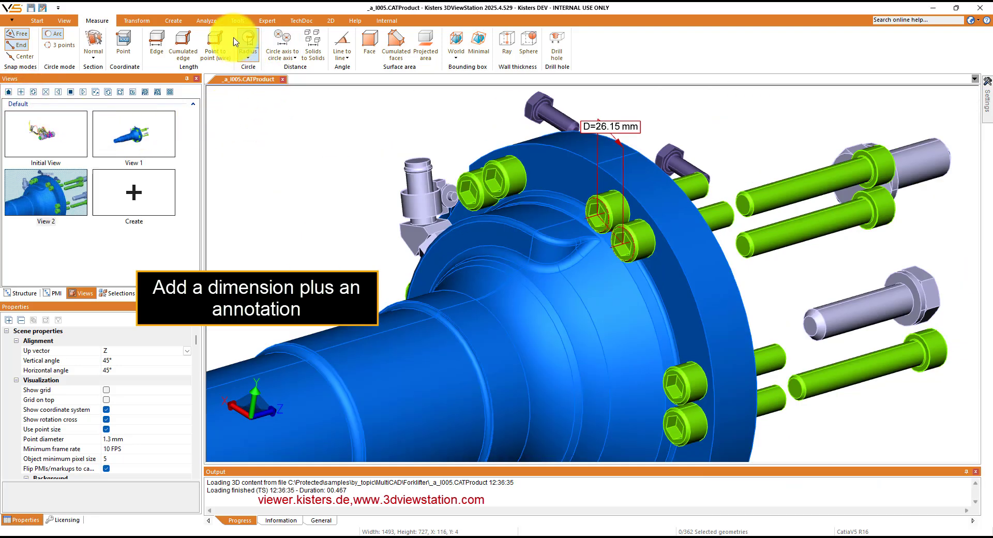
# Place a 3D text markup on the lower of the two dimensioned bolts, with node name as content disabled and its label beside the flange.
pyautogui.click(171, 20)
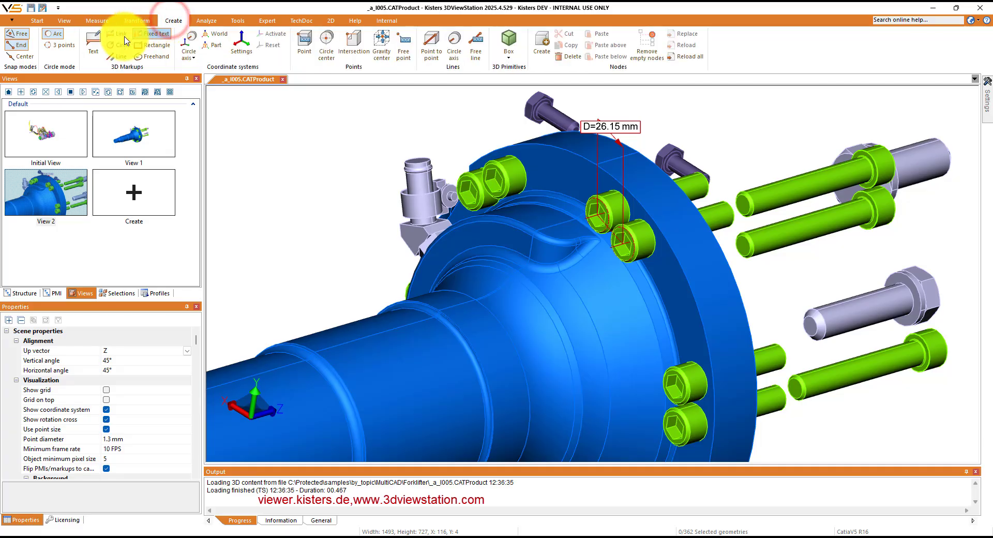
pyautogui.click(93, 43)
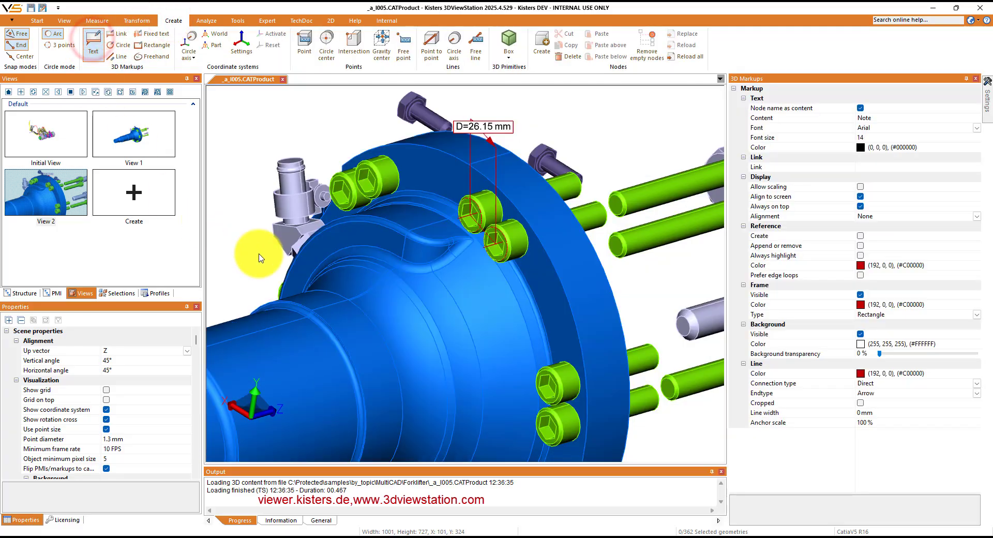
pyautogui.click(861, 108)
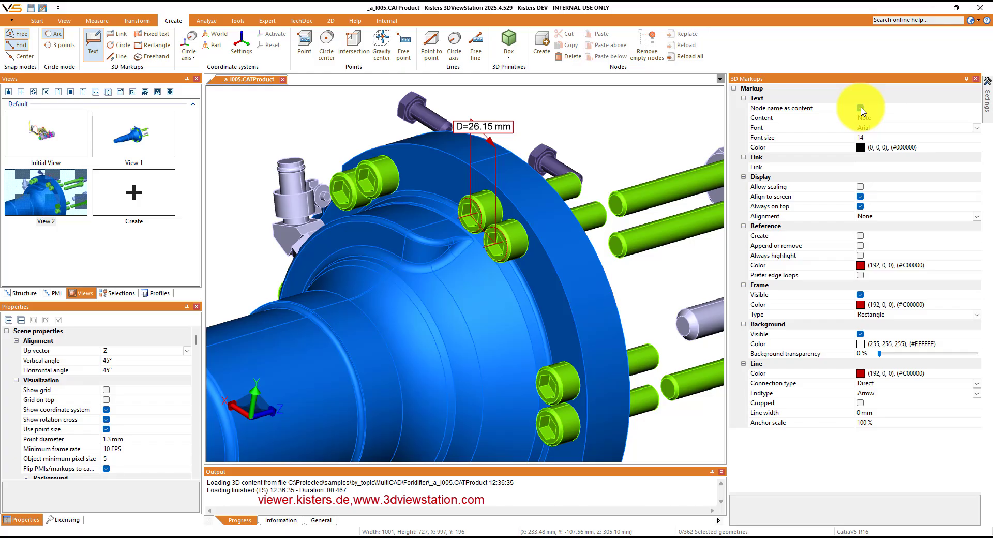
pyautogui.click(861, 108)
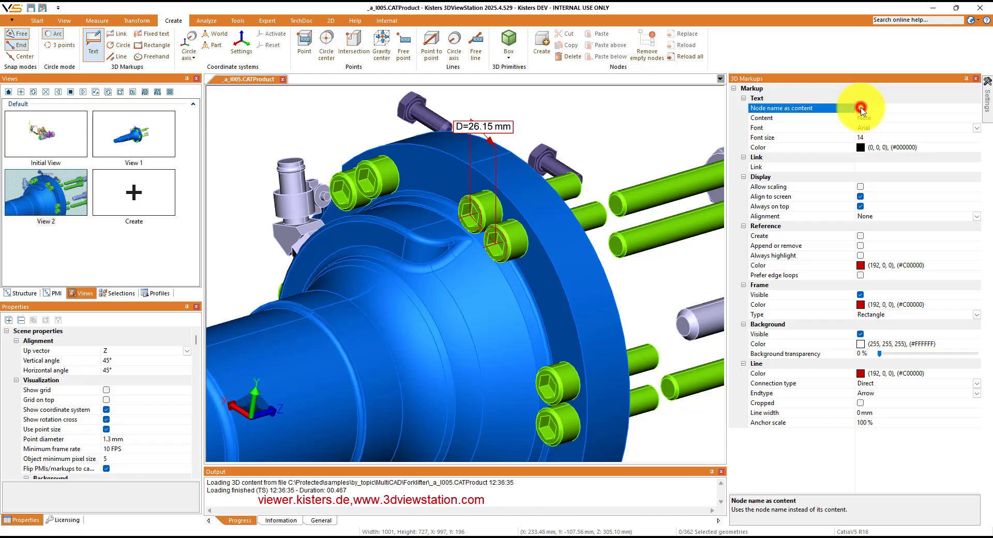
pyautogui.click(514, 254)
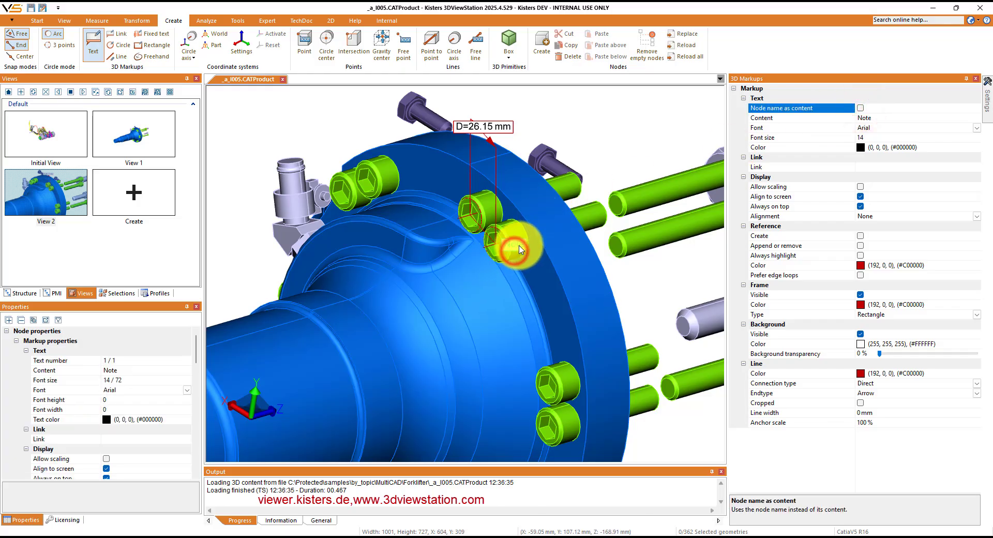
pyautogui.click(664, 290)
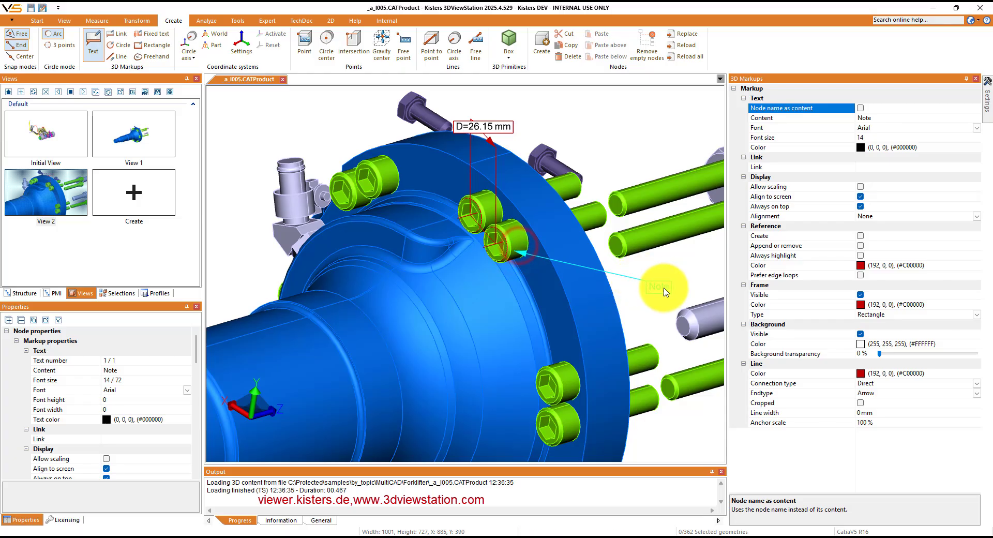
# Set the markup's text content to "The bolts are too close!".
pyautogui.click(141, 370)
pyautogui.click(127, 370)
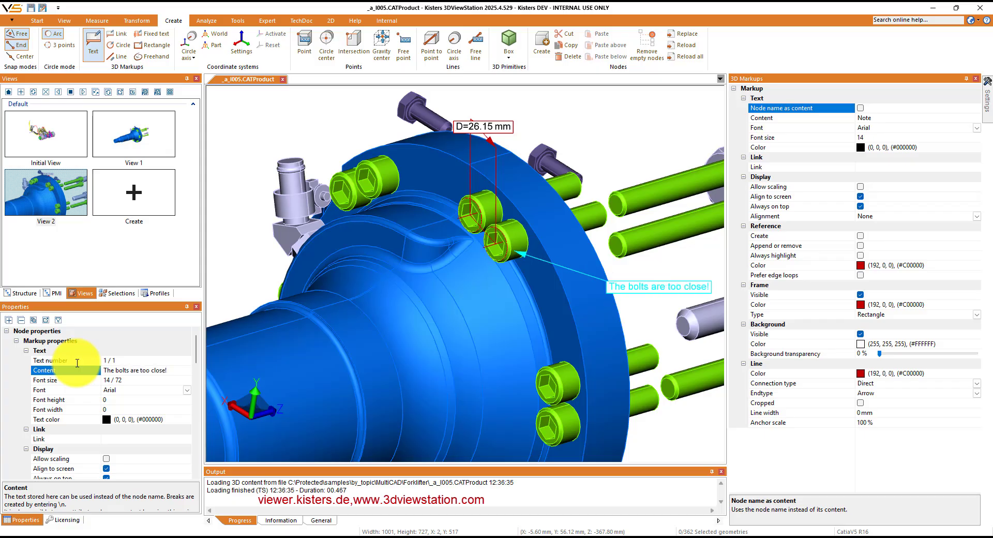
pyautogui.click(678, 269)
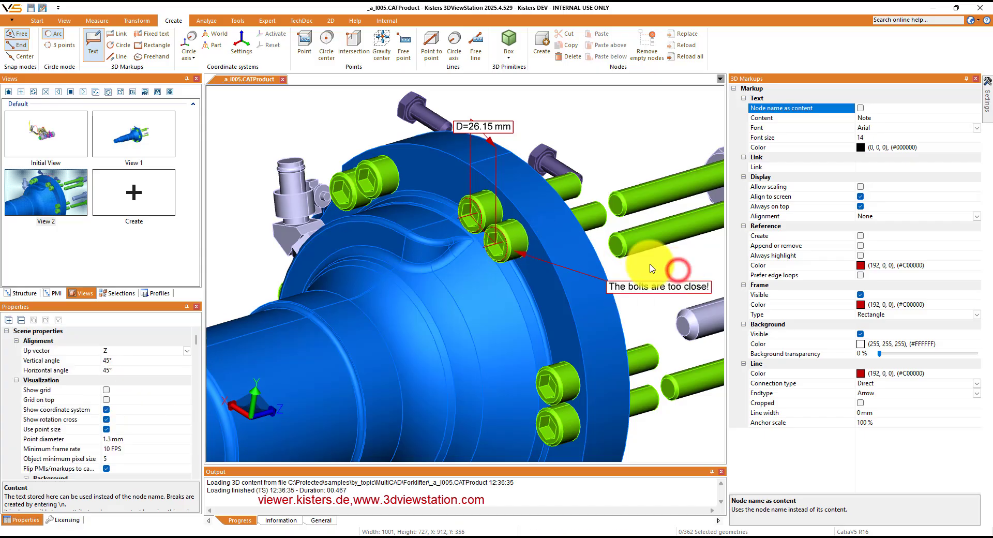
# Save the dimensioned and annotated state as another new view and leave the text markup tool.
pyautogui.click(20, 92)
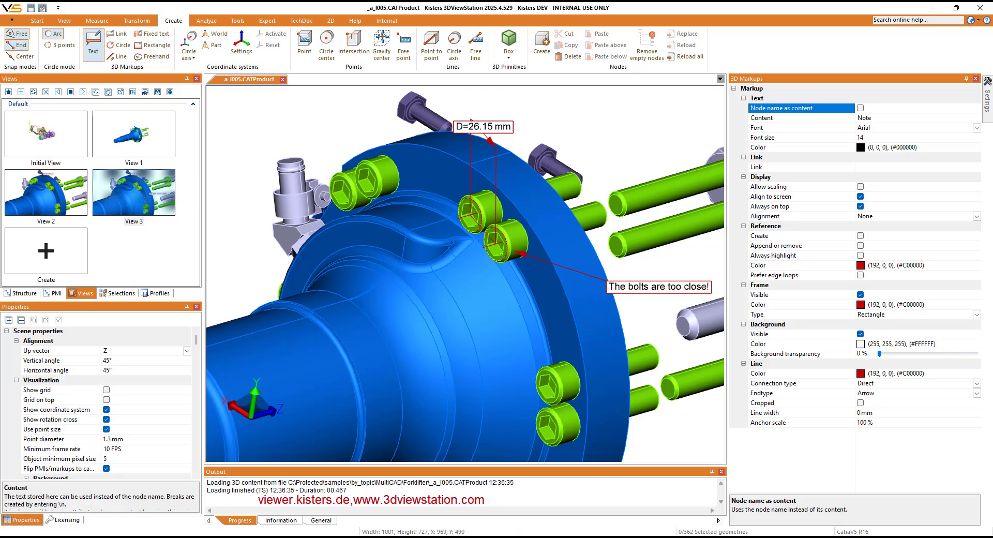
pyautogui.click(446, 343)
pyautogui.click(330, 126)
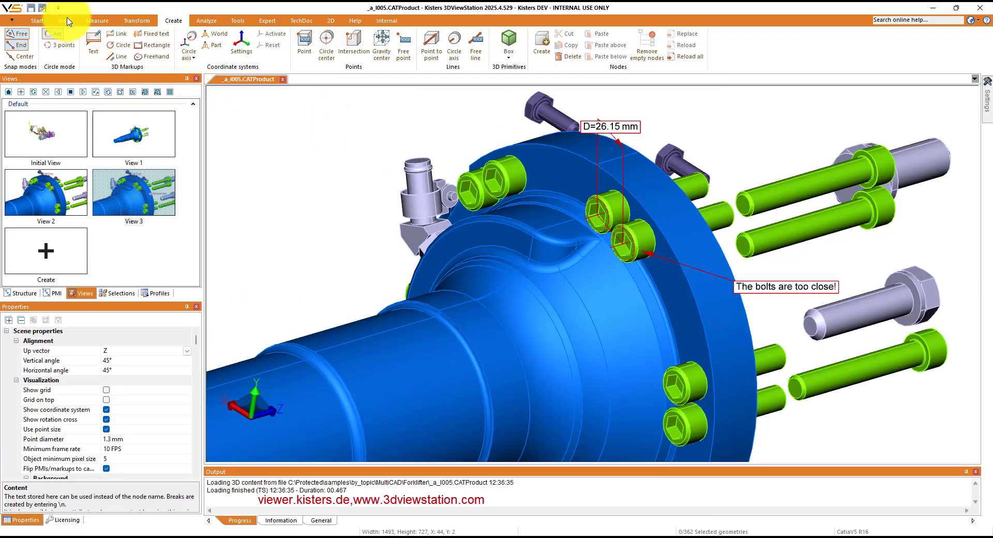
# Copy the annotated view as an image, switch to Word, paste it into the blank document and minimize Word.
pyautogui.click(41, 21)
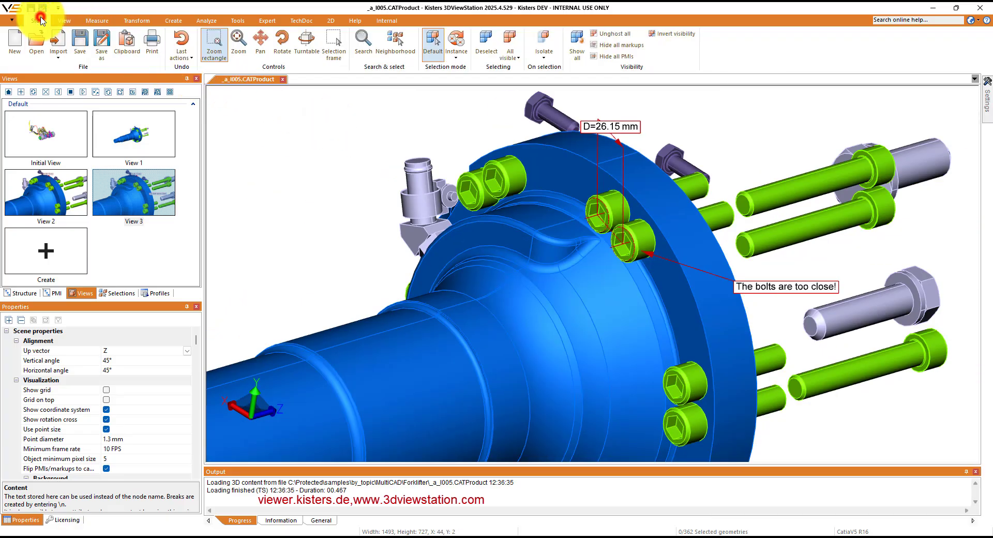
pyautogui.click(129, 42)
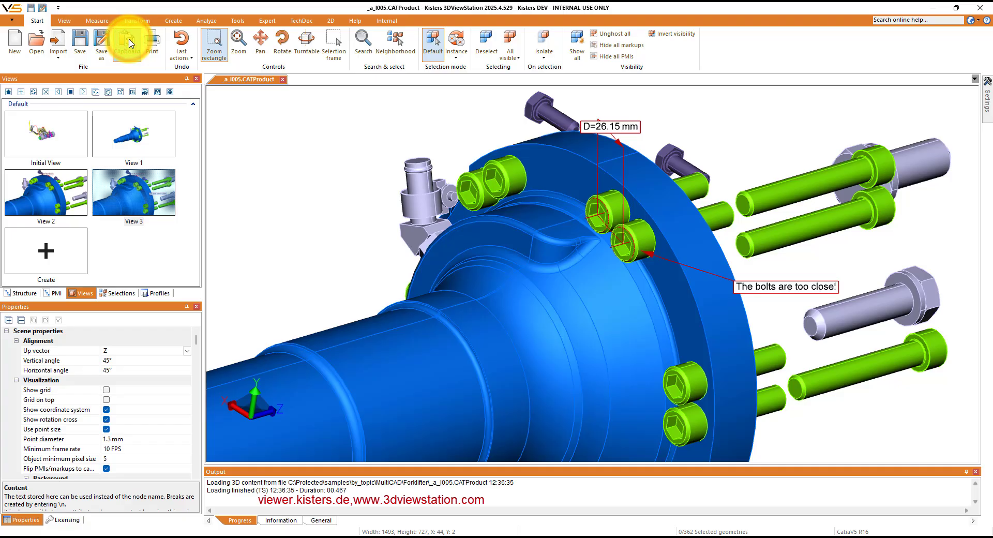
pyautogui.click(267, 536)
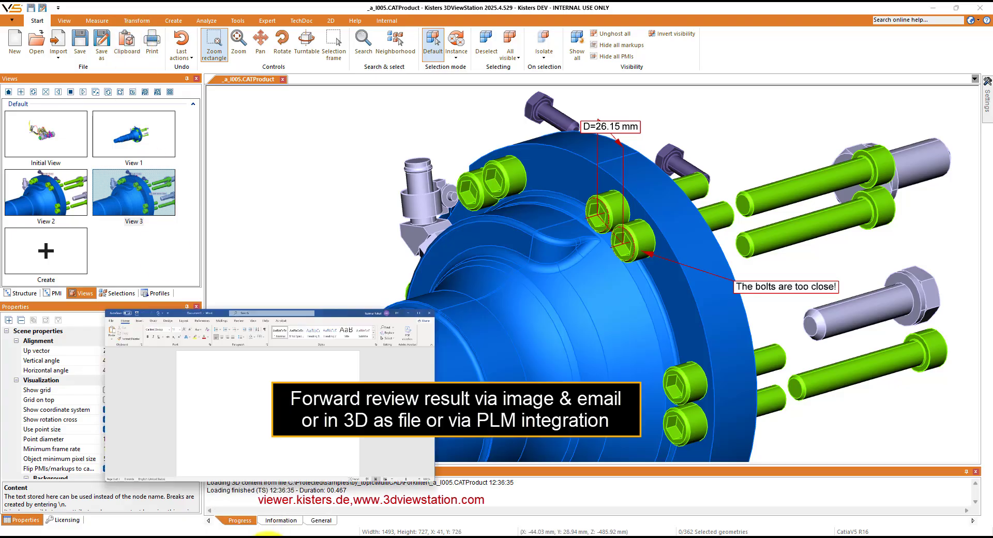
pyautogui.hotkey('ctrl', 'v')
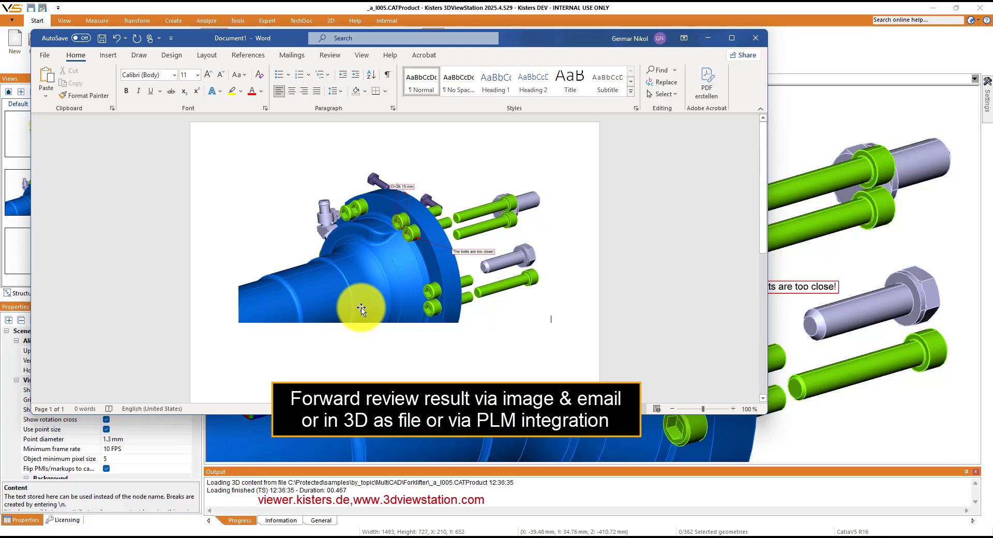
pyautogui.click(711, 39)
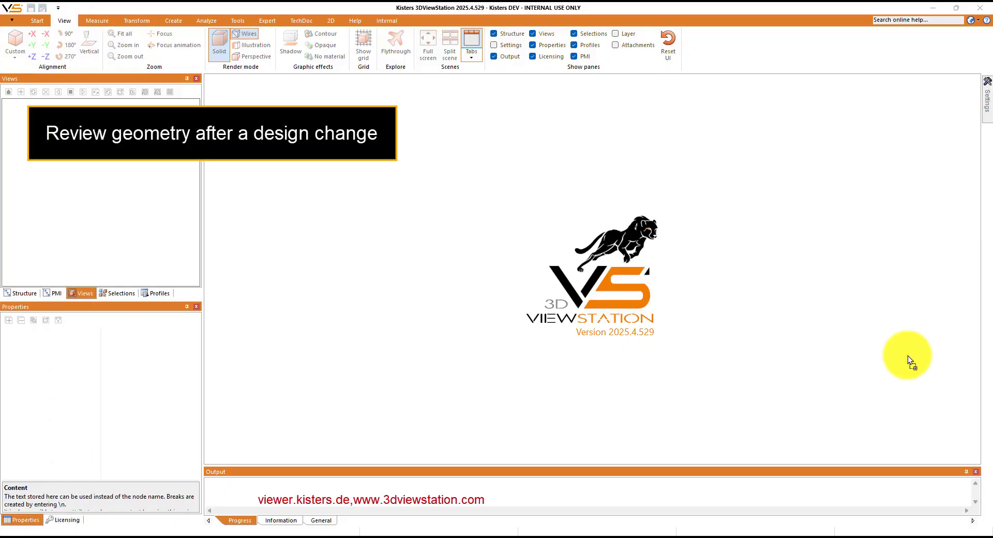
# Load part_sample_V1.prt with Moderate import settings and tessellation preferred.
pyautogui.moveTo(908, 355); pyautogui.dragTo(639, 299)
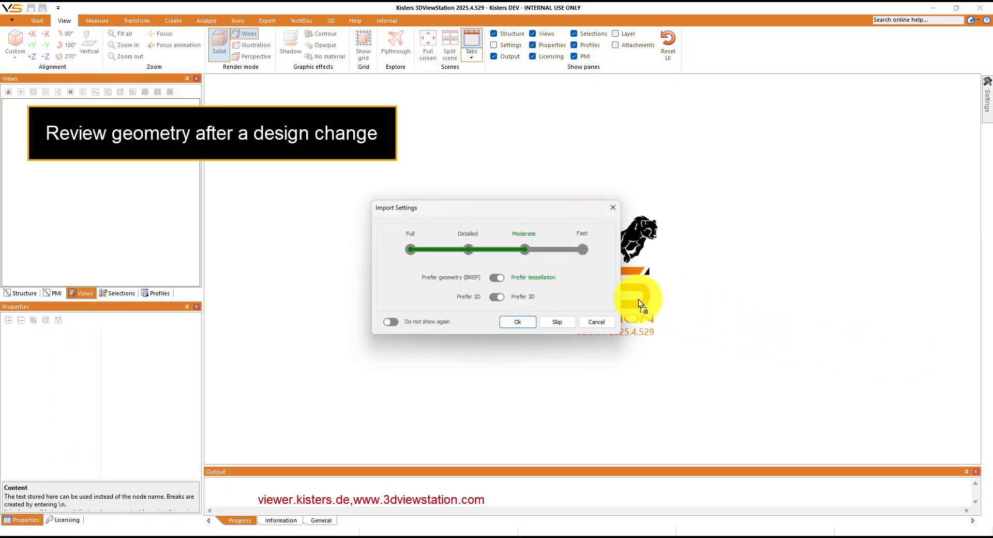
pyautogui.click(517, 325)
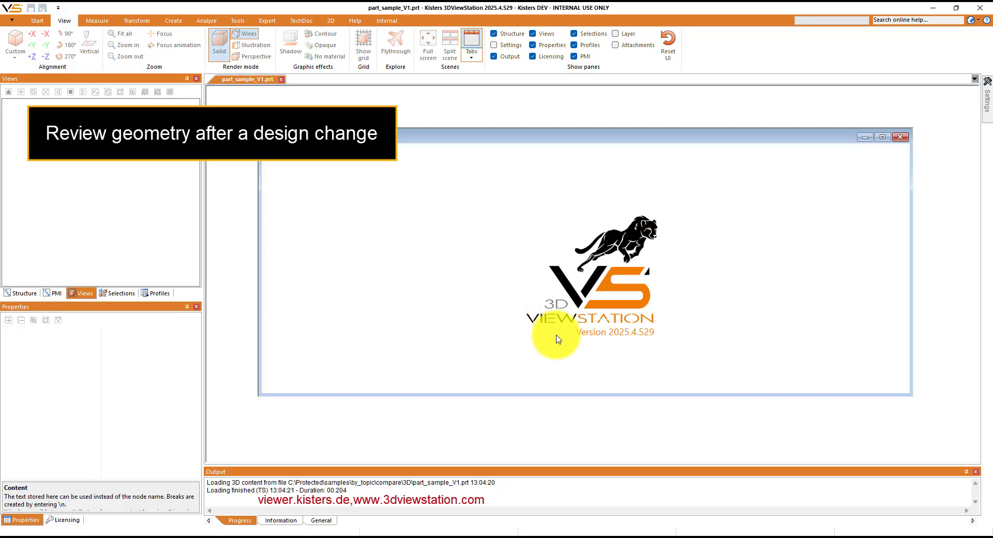
# Load part_sample_V2.prt into the same scene with Moderate import settings and tessellation preferred.
pyautogui.moveTo(983, 369); pyautogui.dragTo(464, 328)
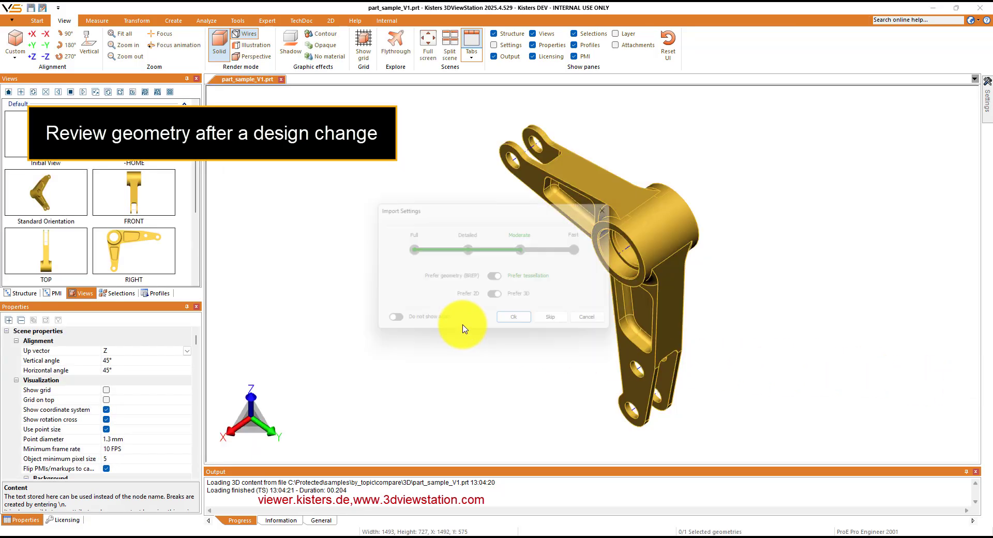
pyautogui.click(517, 323)
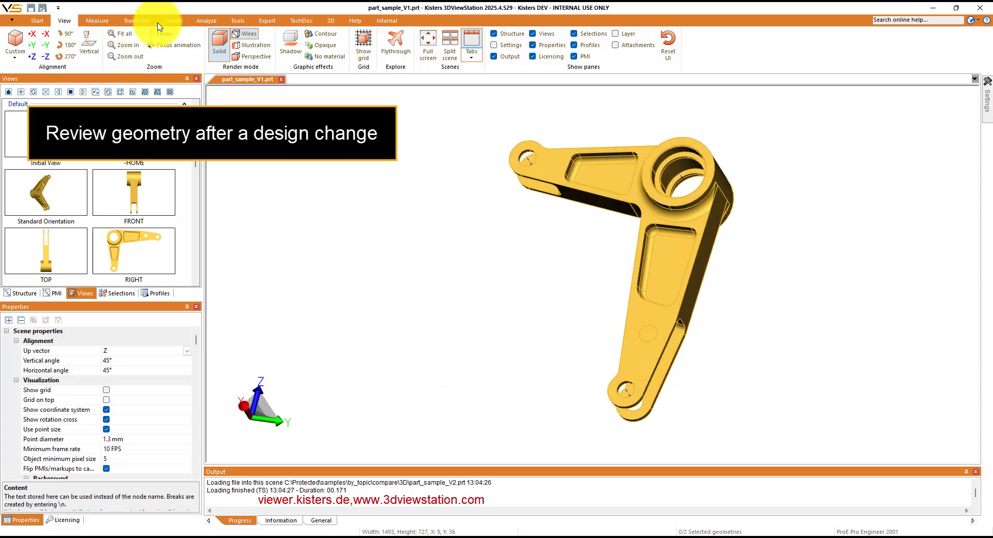
# Compute an exact comparison of the two part versions and inspect the coloured differences around the hub and lower arm.
pyautogui.click(206, 21)
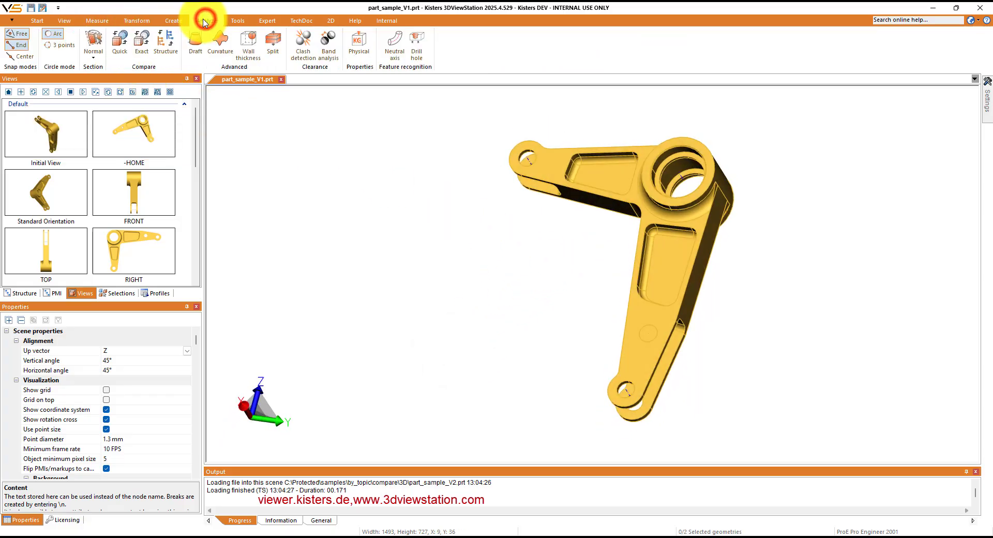
pyautogui.click(141, 38)
pyautogui.click(933, 228)
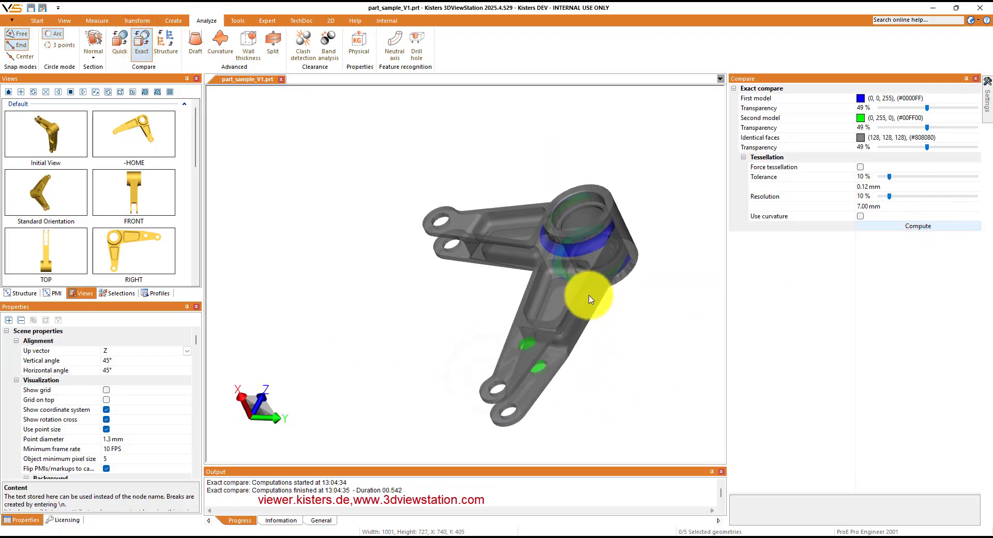
pyautogui.scroll(10, 595, 215)
pyautogui.scroll(-10, 587, 257)
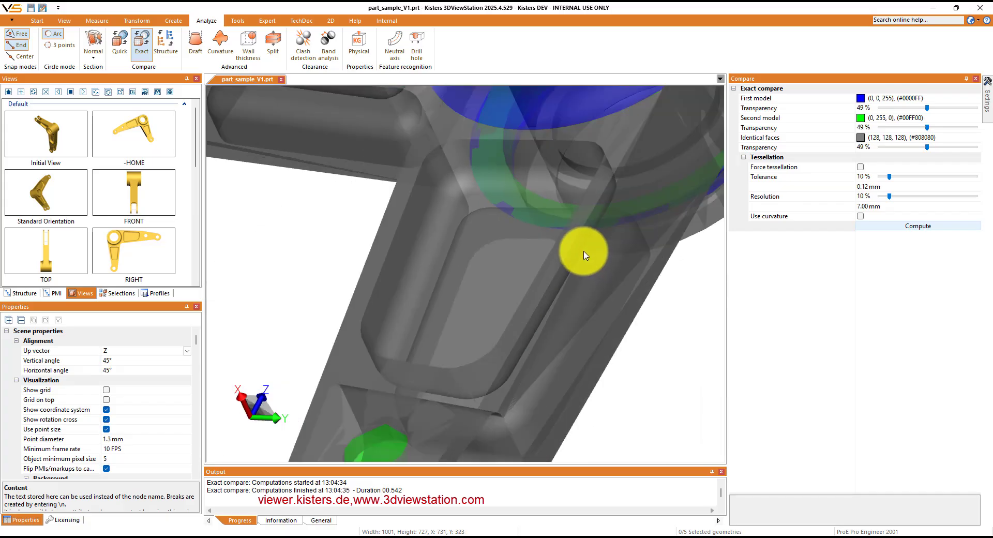
pyautogui.moveTo(554, 265); pyautogui.dragTo(468, 255)
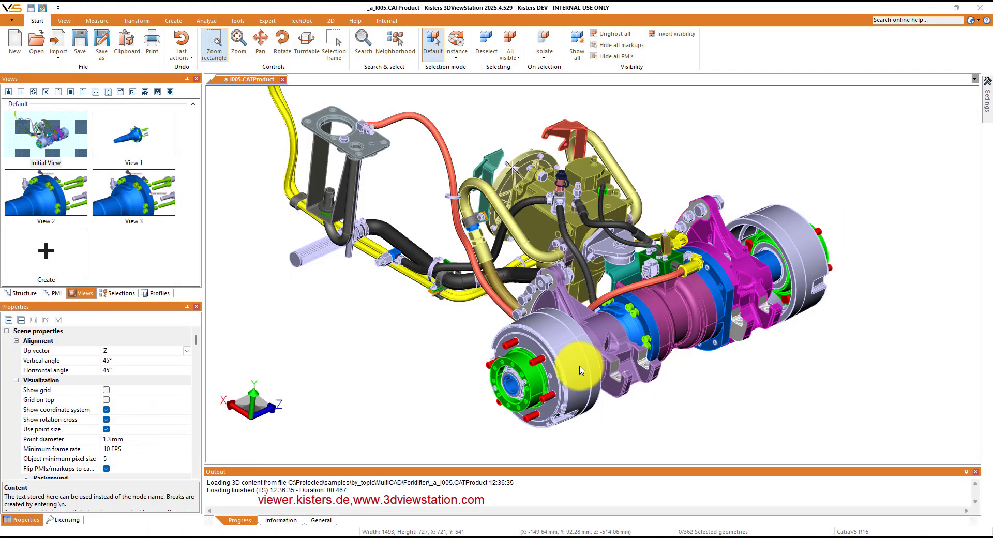
# Isolate the complete axle assembly that contains the front wheel drum, clear the selection and save a new view.
pyautogui.click(580, 370)
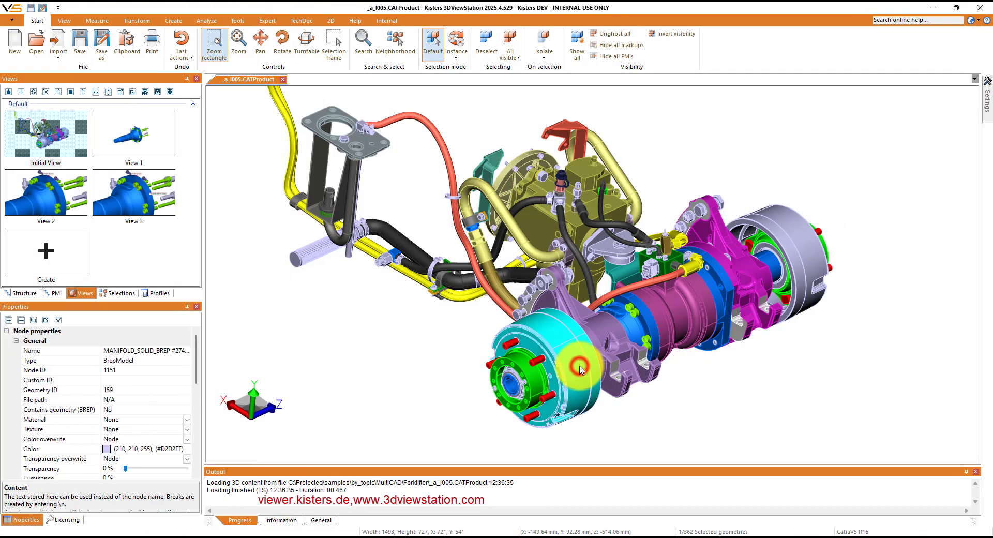
pyautogui.click(581, 369)
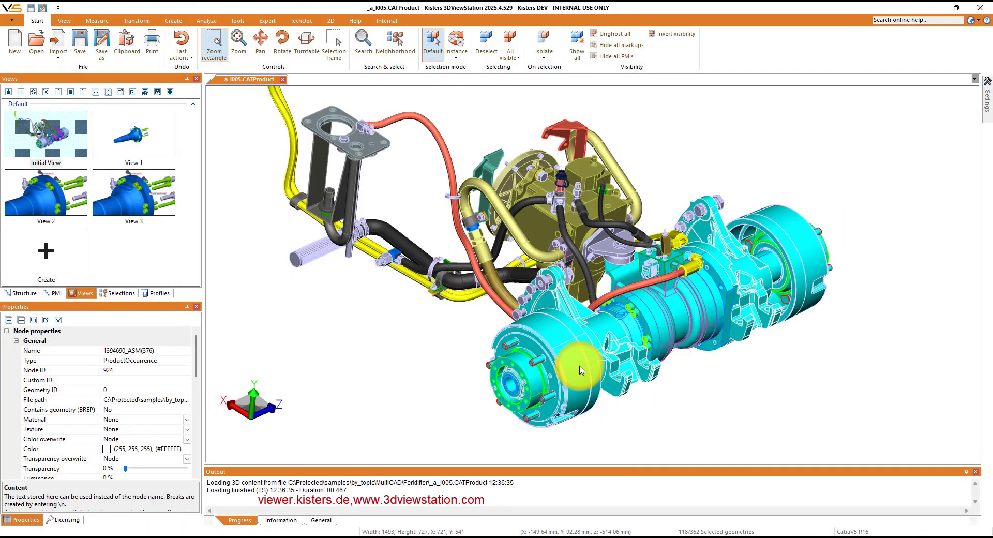
pyautogui.rightClick(581, 369)
pyautogui.click(610, 139)
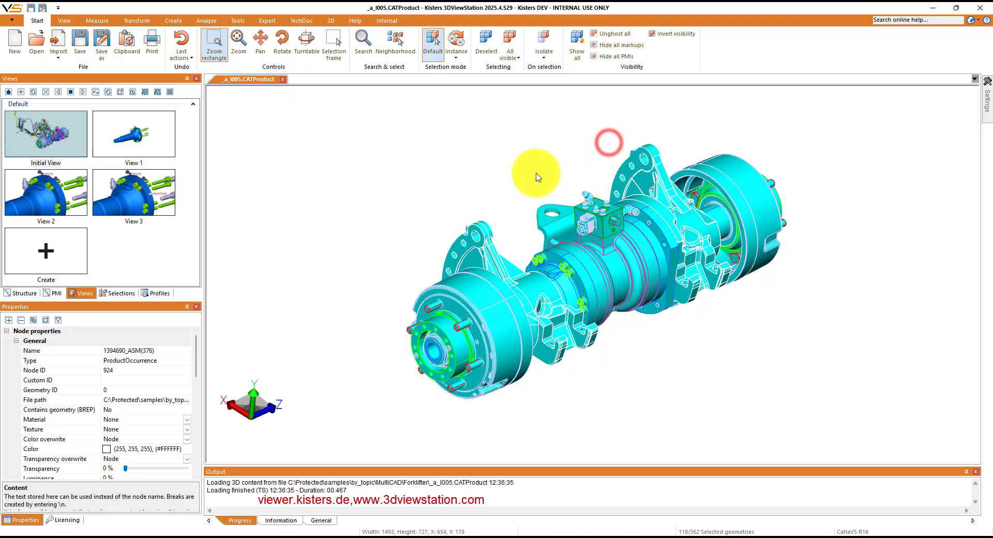
pyautogui.click(533, 170)
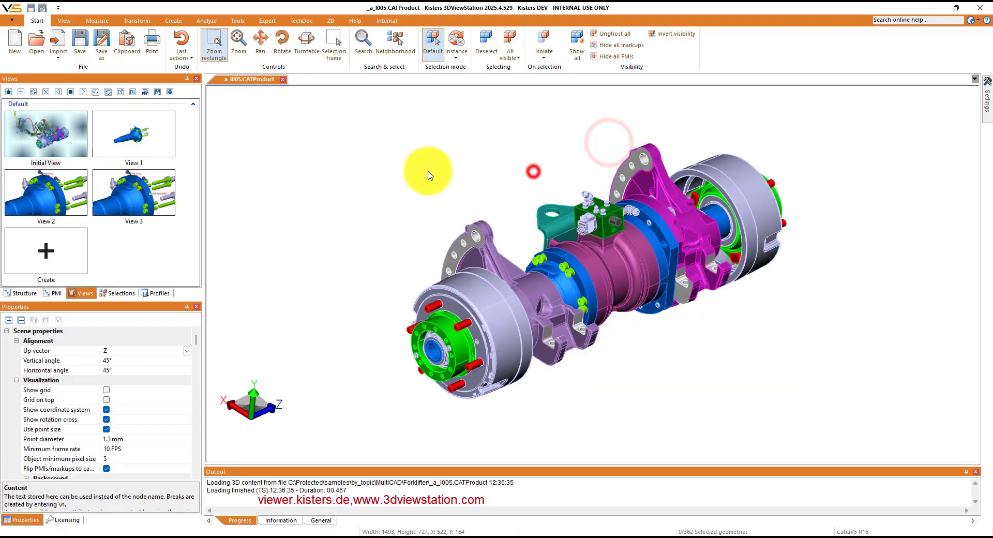
pyautogui.click(20, 93)
# Cut the axle with a normal section plane and move it into the shaft, to about X -25, Y 10, Z -221 mm.
pyautogui.click(207, 21)
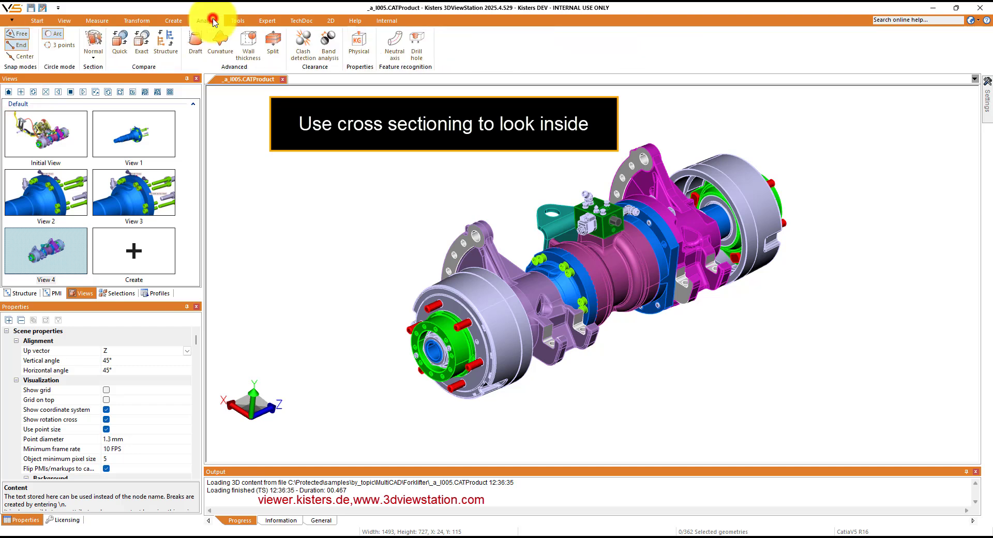
pyautogui.click(94, 43)
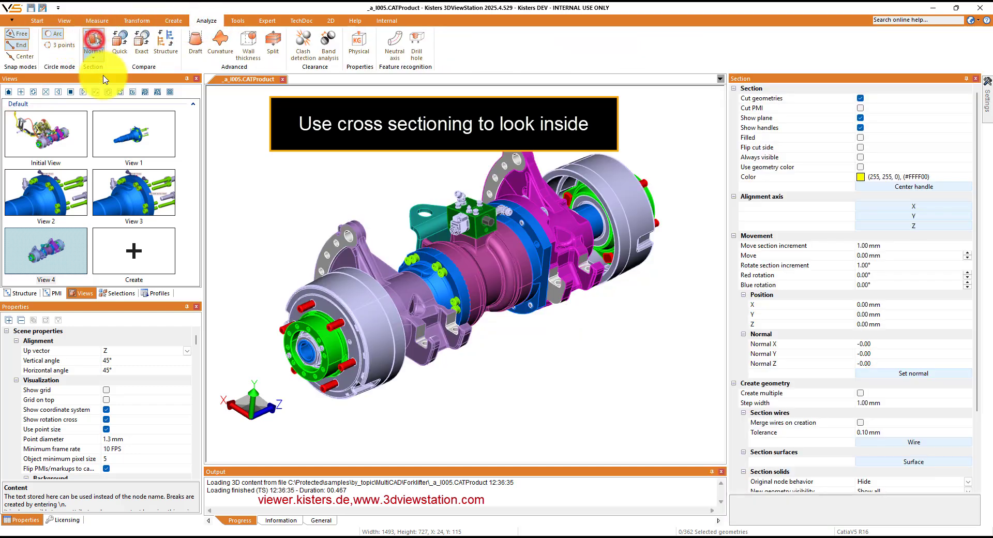
pyautogui.click(466, 343)
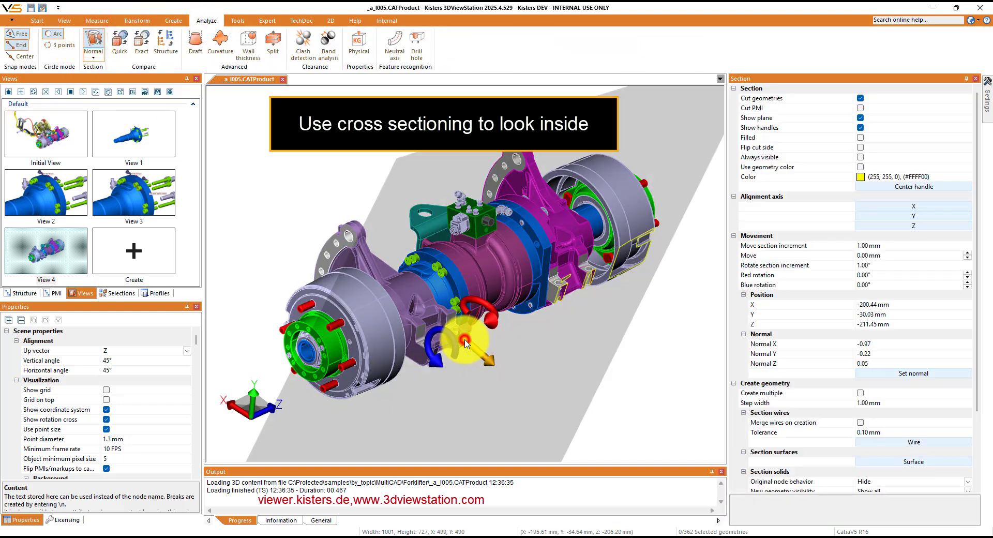
pyautogui.moveTo(491, 367); pyautogui.dragTo(494, 199)
pyautogui.scroll(3, 491, 217)
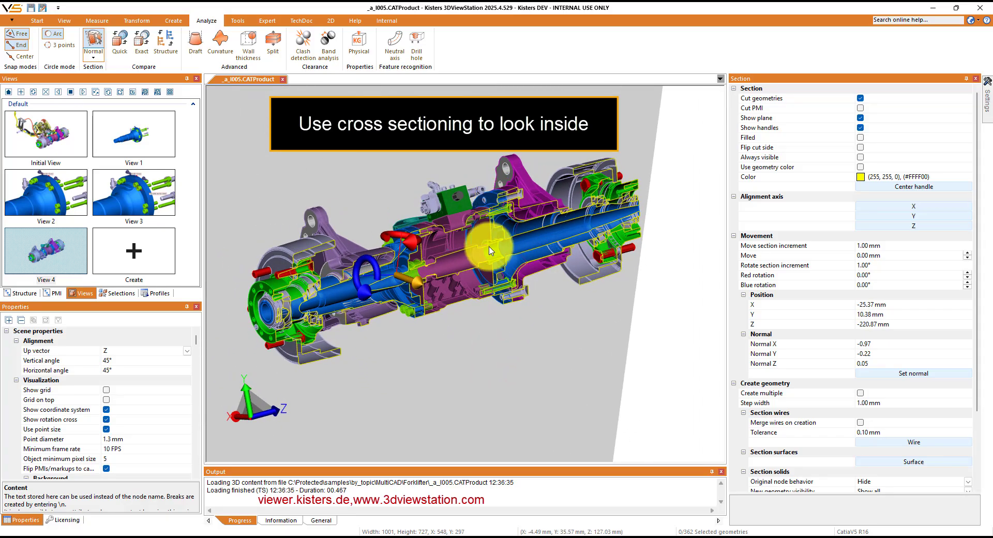
pyautogui.scroll(2, 512, 244)
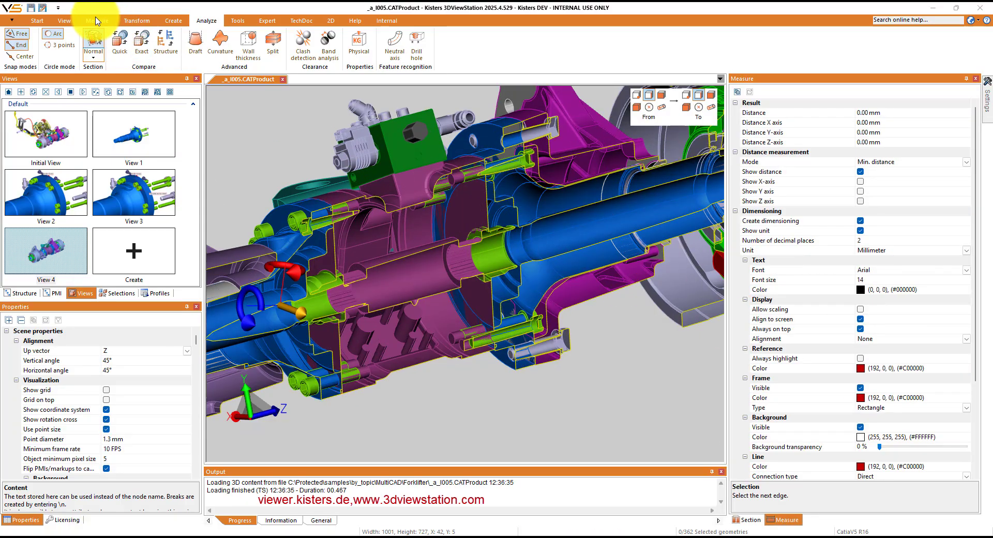
# Dimension the edge-to-edge distance near the green sleeve on the sectioned shaft, place the label below the axle and save a new view.
pyautogui.click(95, 21)
pyautogui.click(276, 41)
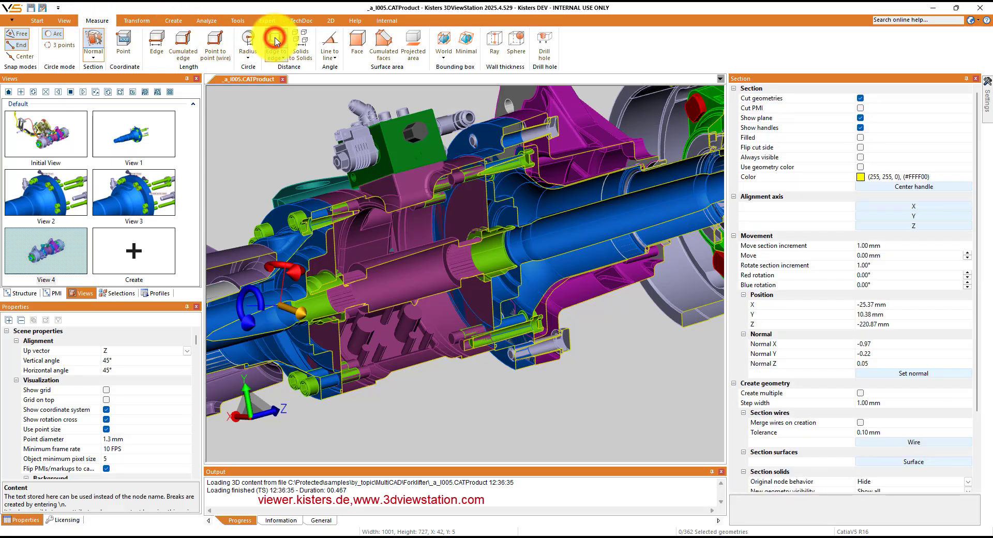
pyautogui.click(276, 40)
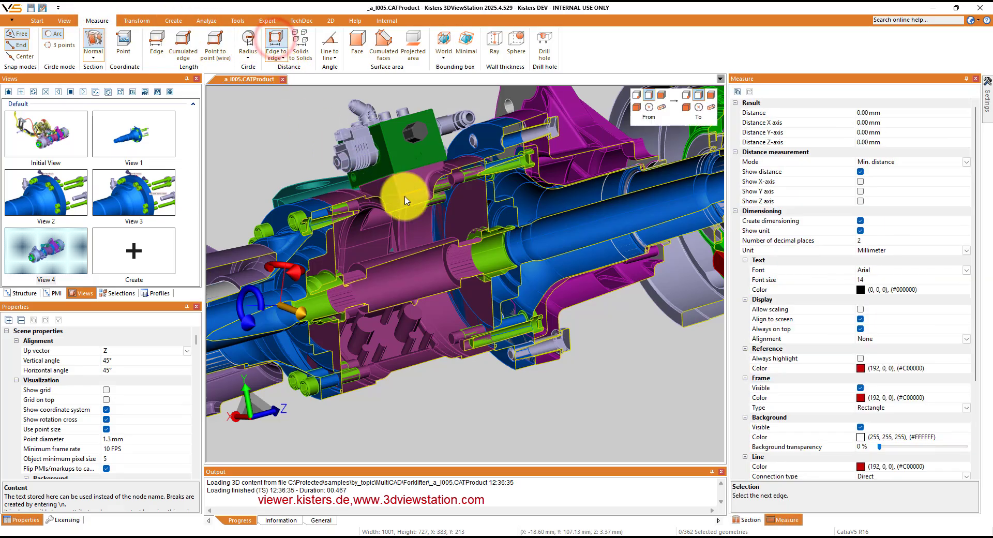
pyautogui.click(491, 294)
pyautogui.click(519, 280)
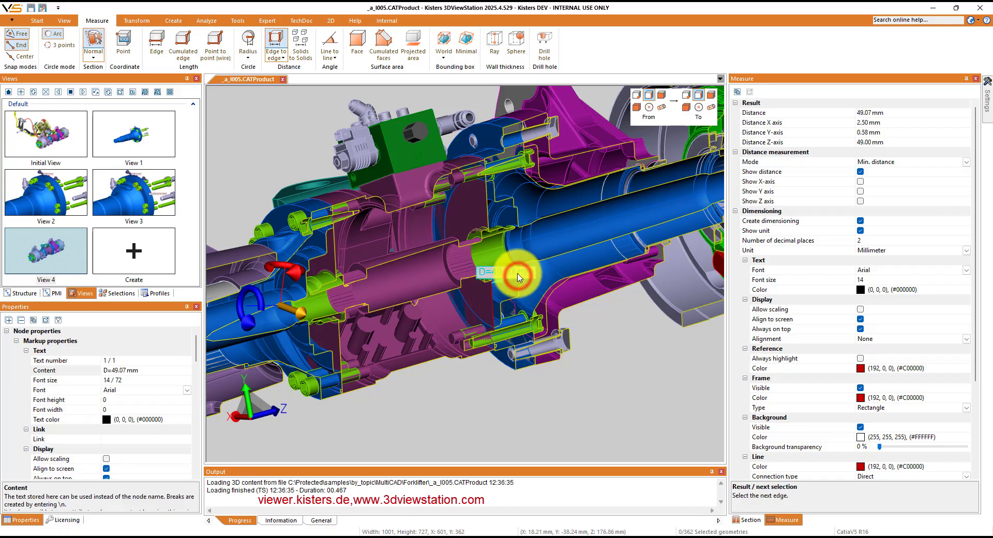
pyautogui.click(622, 412)
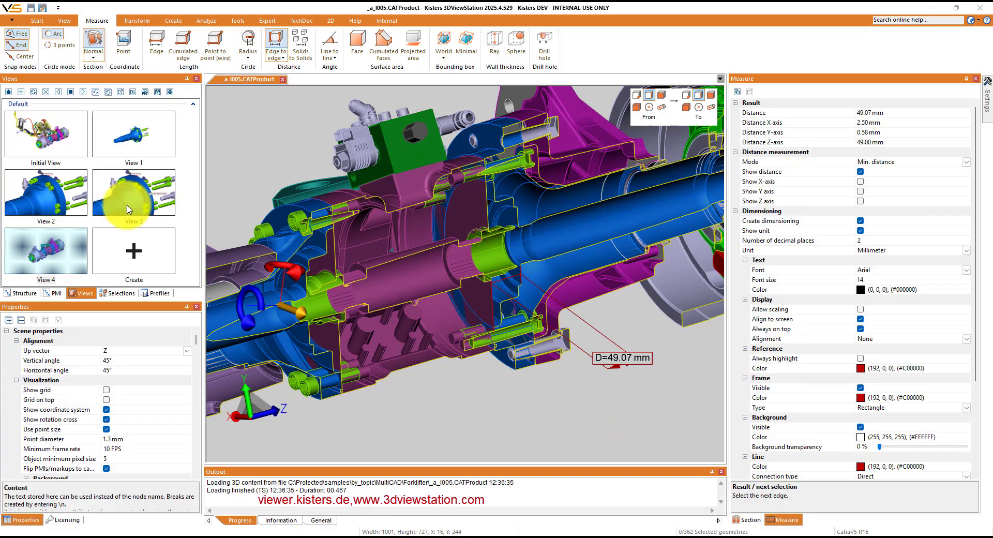
pyautogui.click(22, 94)
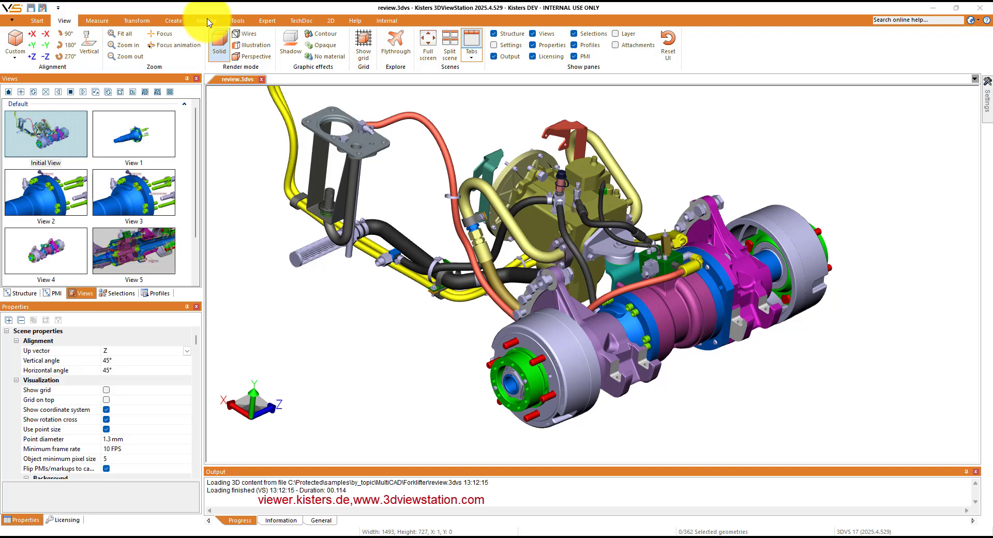
# Run clash detection on the visible geometries of review.3dvs with intersection volume computation enabled.
pyautogui.click(208, 21)
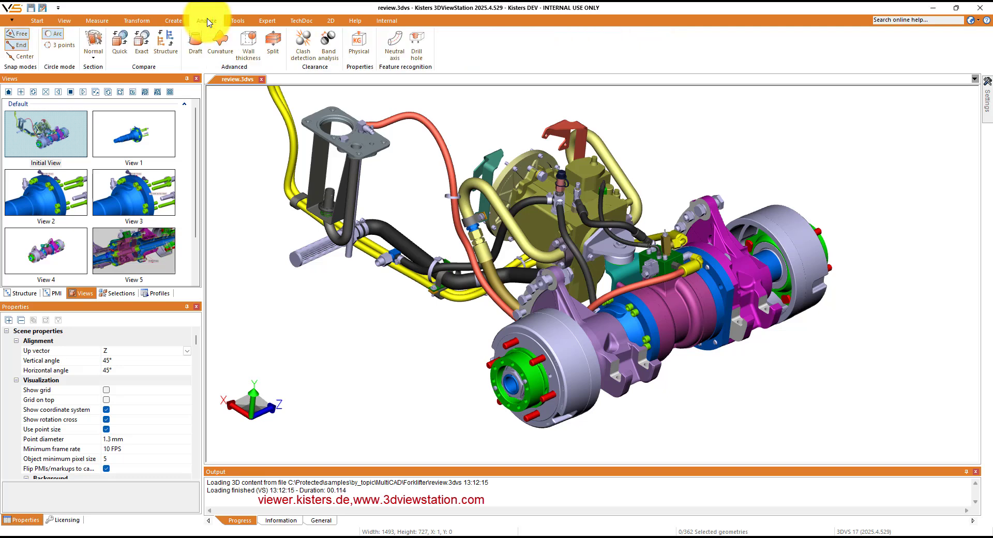
pyautogui.click(305, 42)
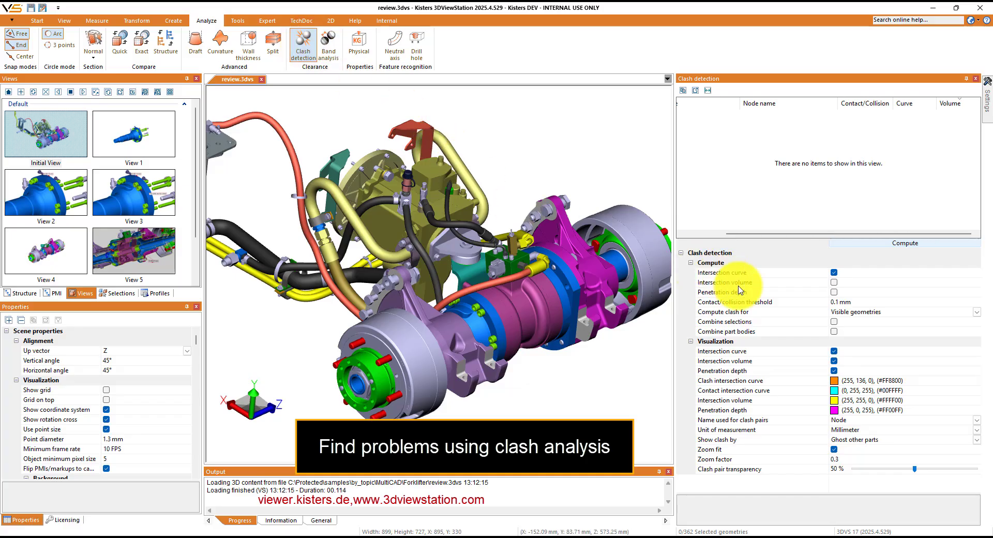
pyautogui.click(834, 283)
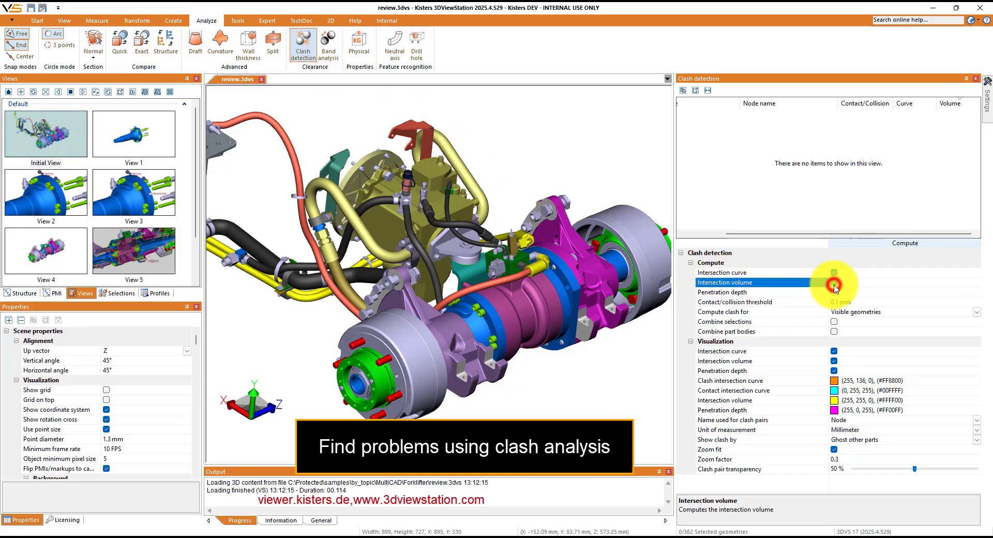
pyautogui.click(894, 249)
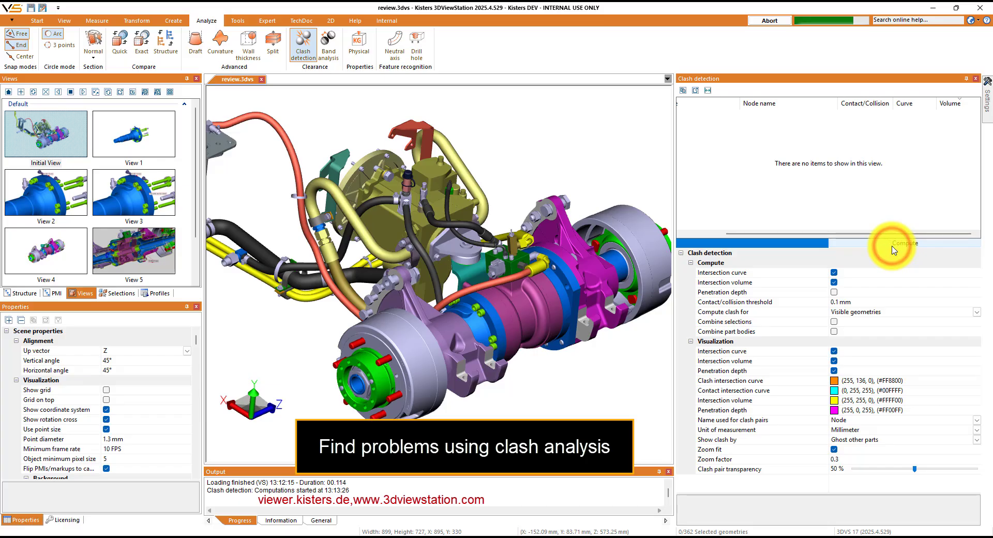
# Sort the clash results by descending volume and show the collision between solids #78364 and #79385.
pyautogui.moveTo(783, 233); pyautogui.dragTo(806, 237)
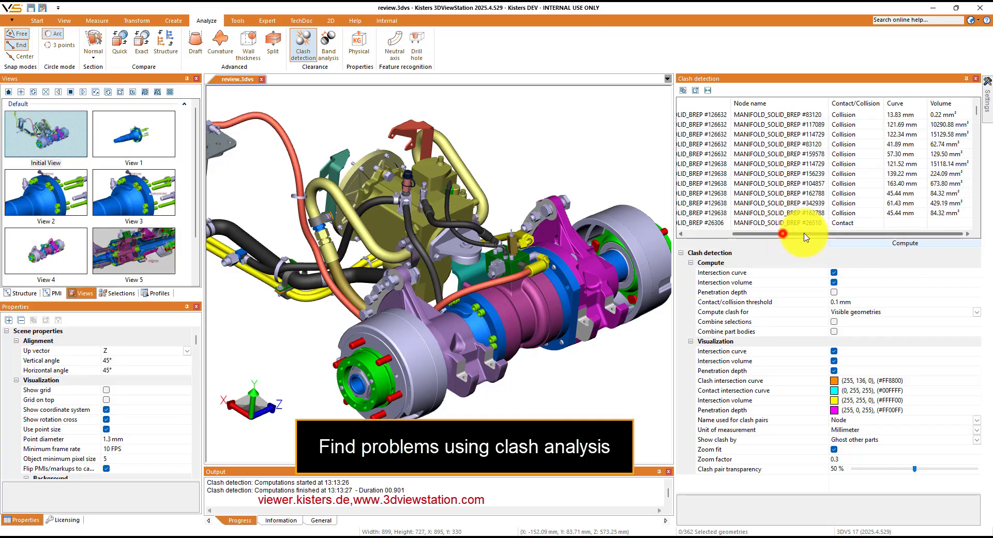
pyautogui.click(943, 105)
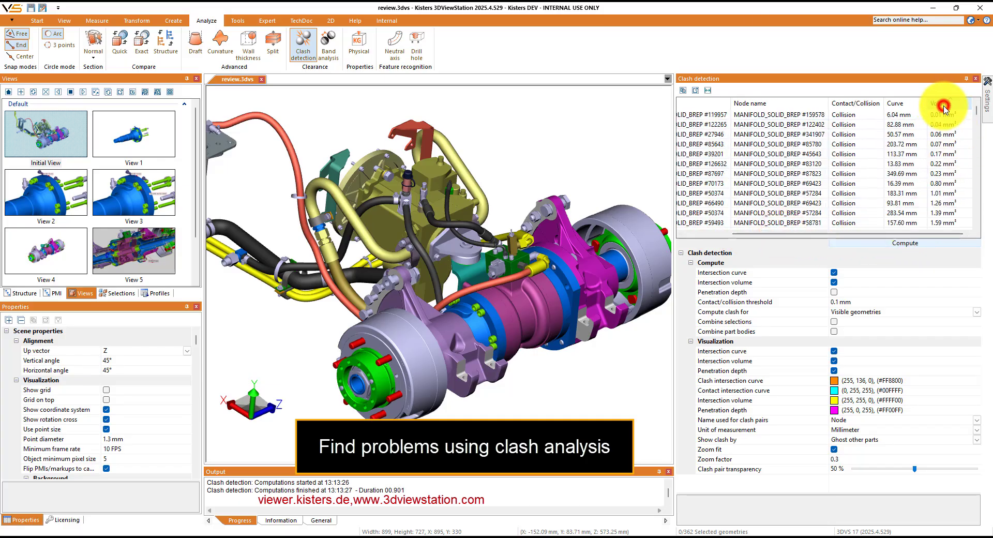
pyautogui.click(943, 105)
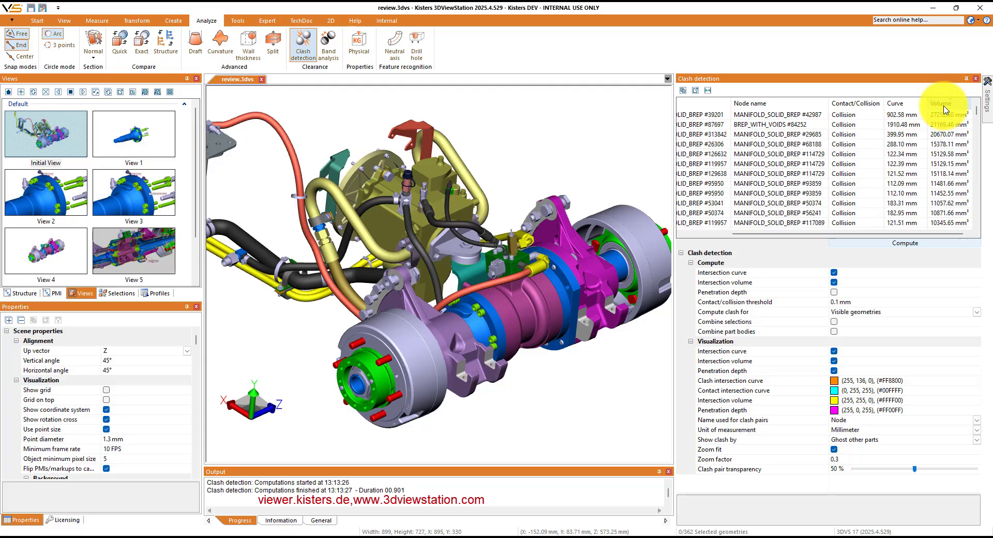
pyautogui.scroll(-2, 950, 166)
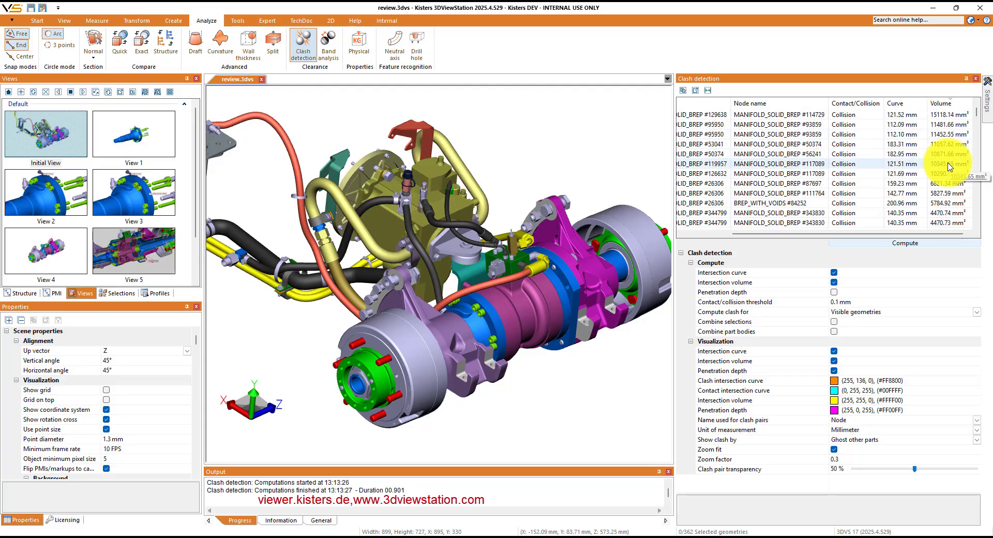
pyautogui.scroll(-1, 949, 220)
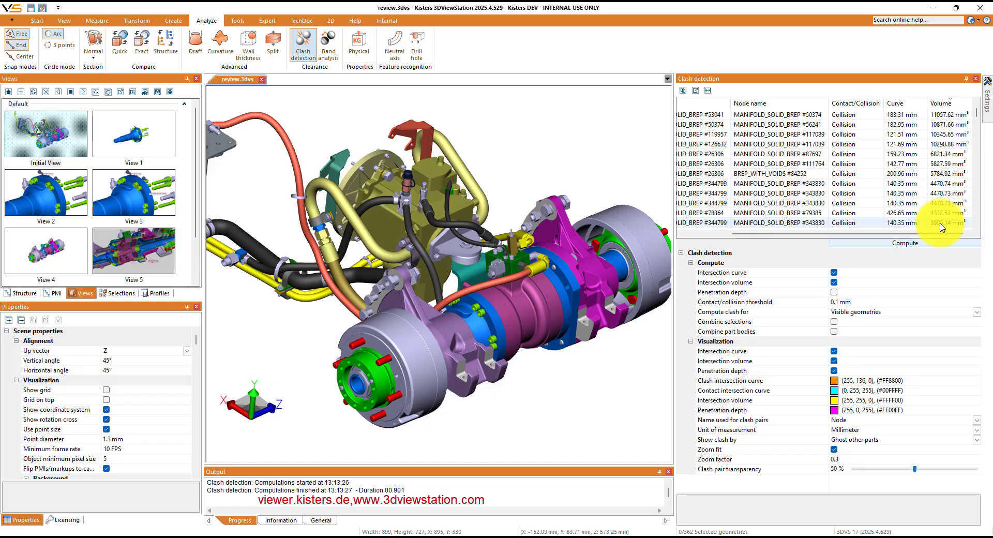
pyautogui.click(940, 214)
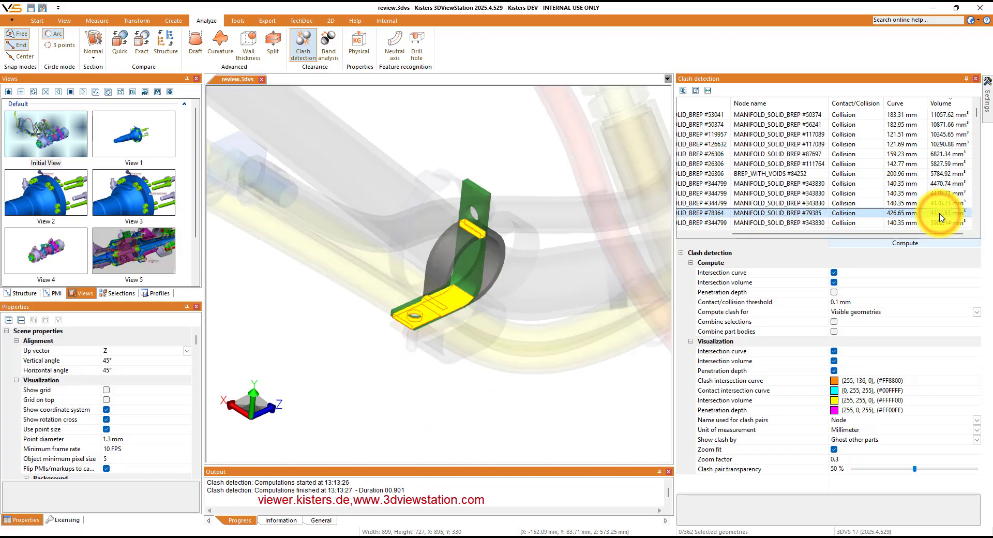
pyautogui.click(954, 202)
pyautogui.click(902, 215)
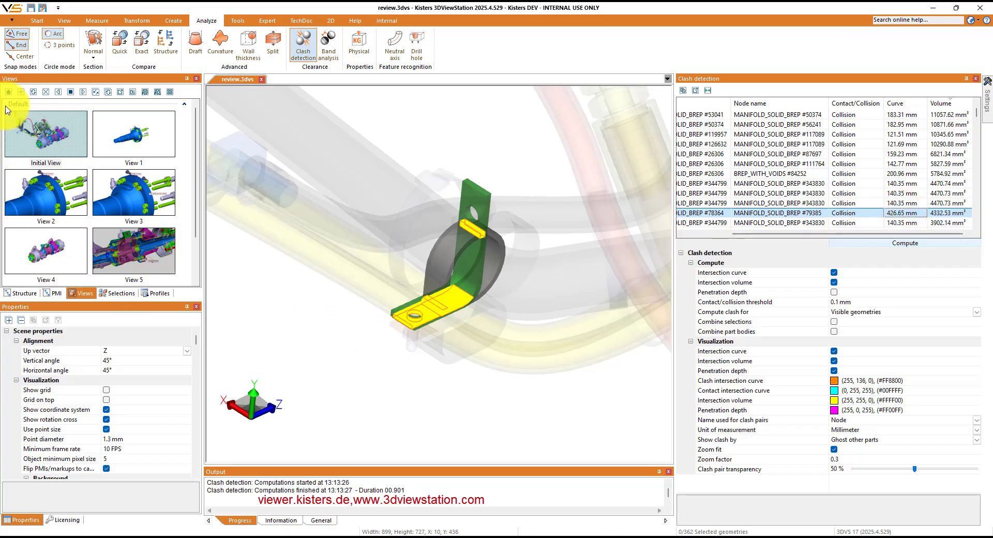
# Save the displayed collision as a new view and rename that view to Clash.
pyautogui.click(21, 94)
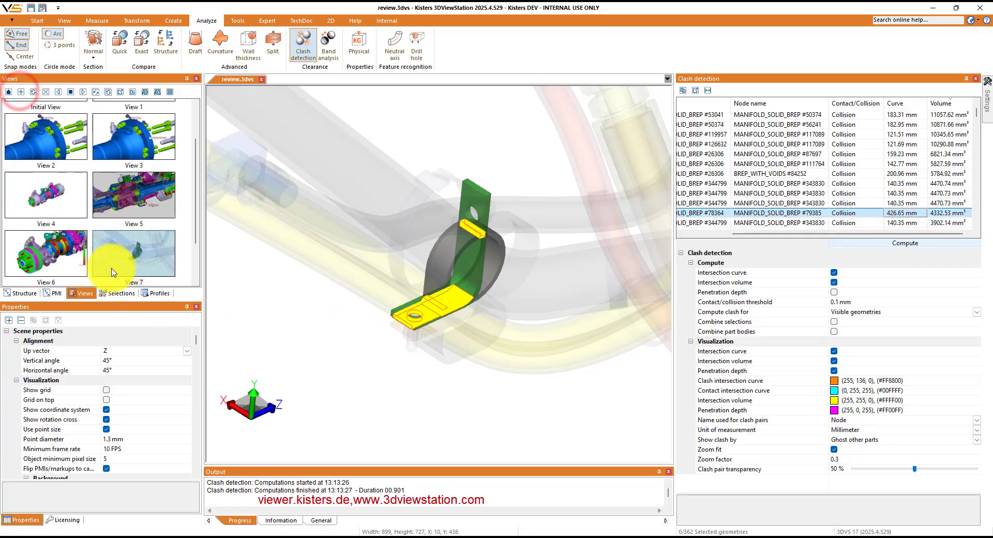
pyautogui.click(133, 284)
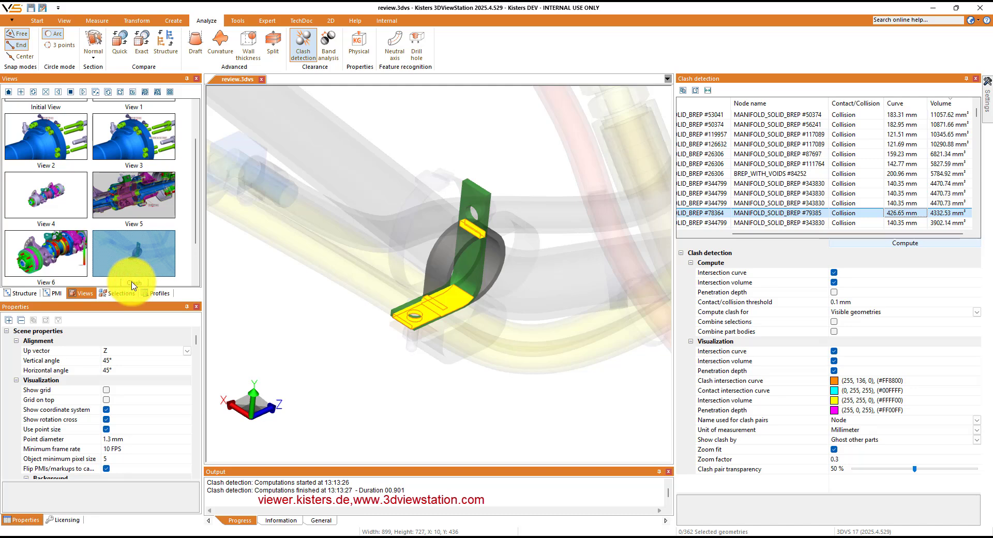
pyautogui.press('Return')
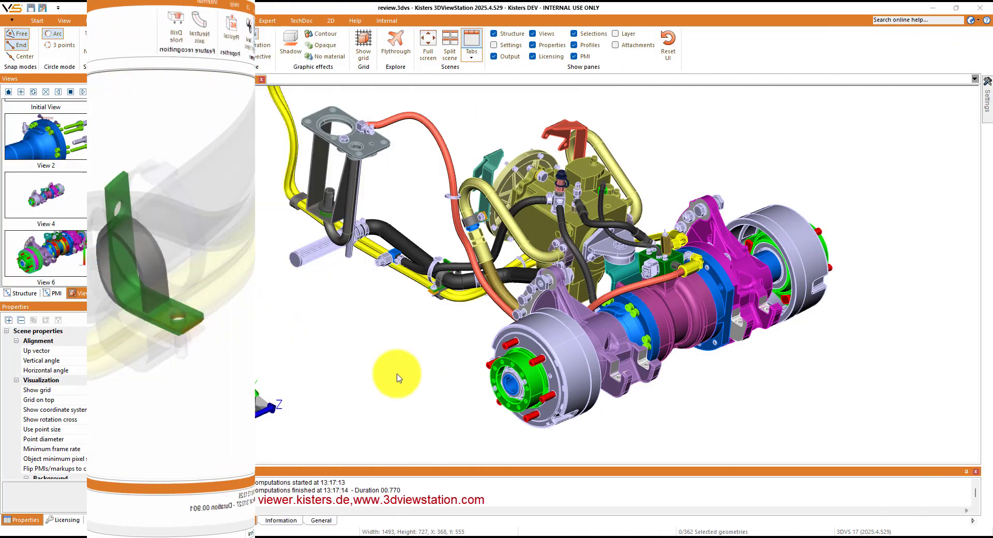
# Compute a band analysis with 5 mm accuracy between the olive drive housing and the thick black hose.
pyautogui.moveTo(460, 405); pyautogui.dragTo(458, 393)
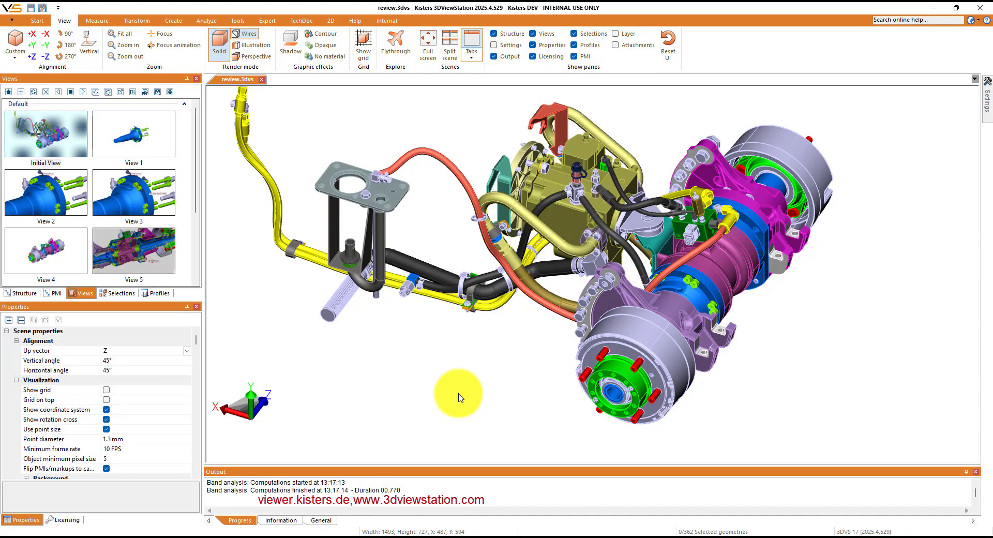
pyautogui.click(207, 21)
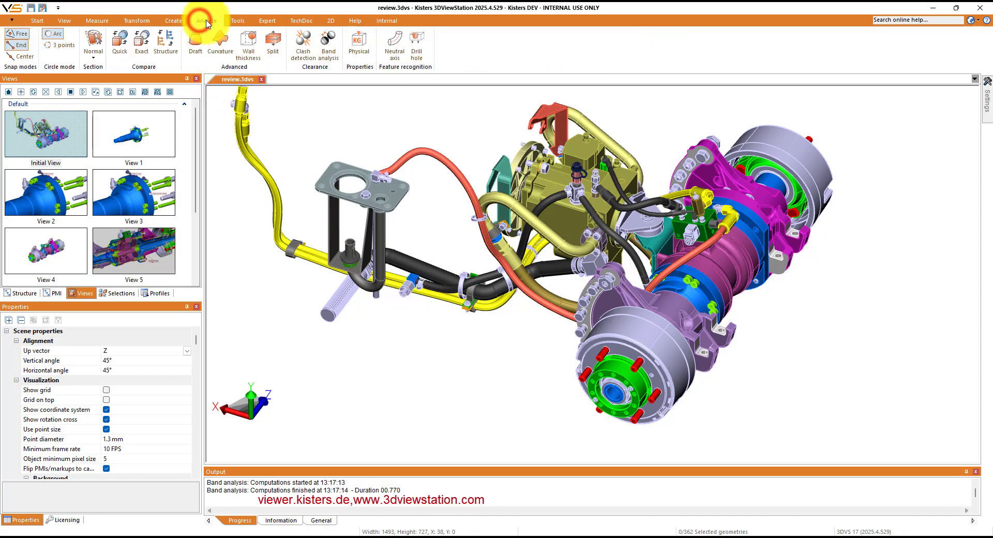
pyautogui.click(328, 42)
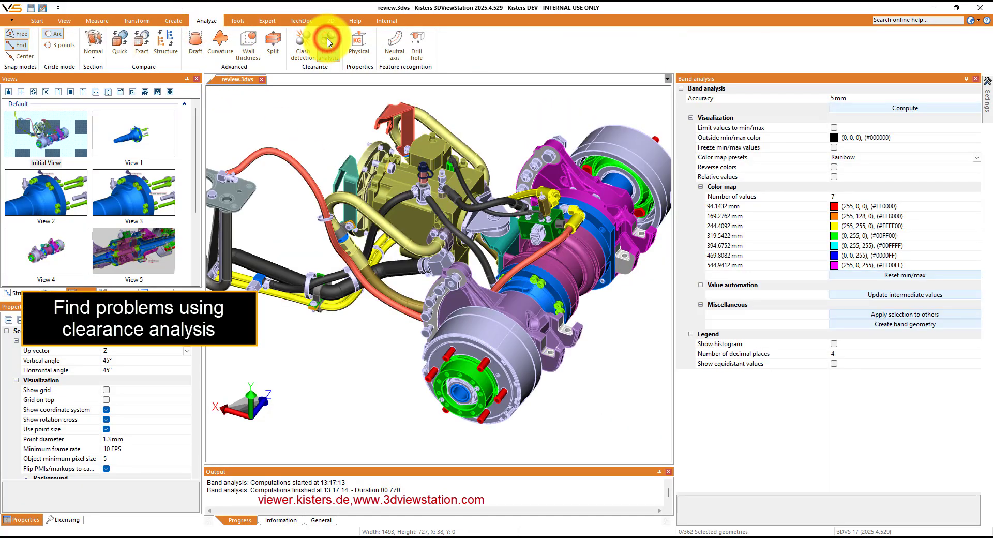
pyautogui.scroll(2, 384, 331)
pyautogui.moveTo(384, 327); pyautogui.dragTo(389, 329)
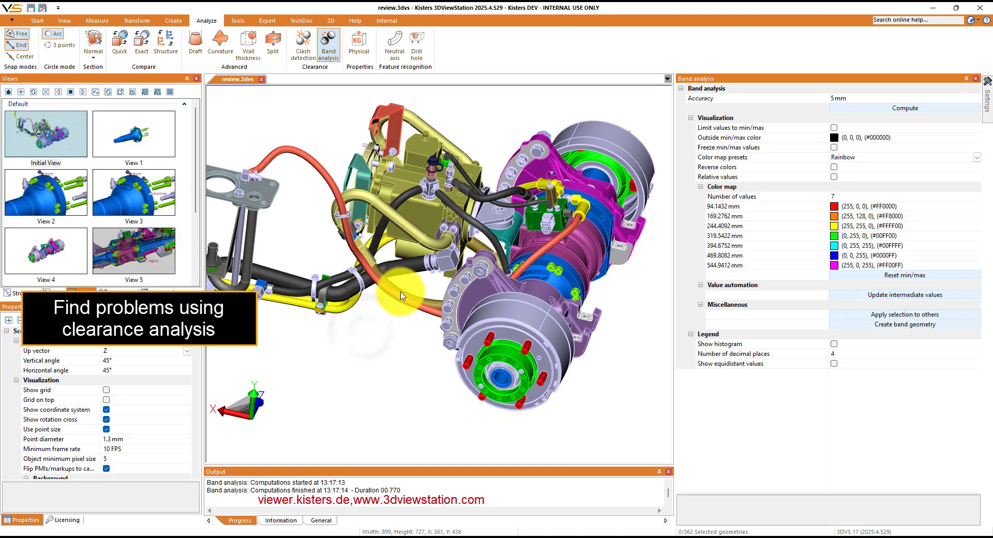
pyautogui.click(420, 214)
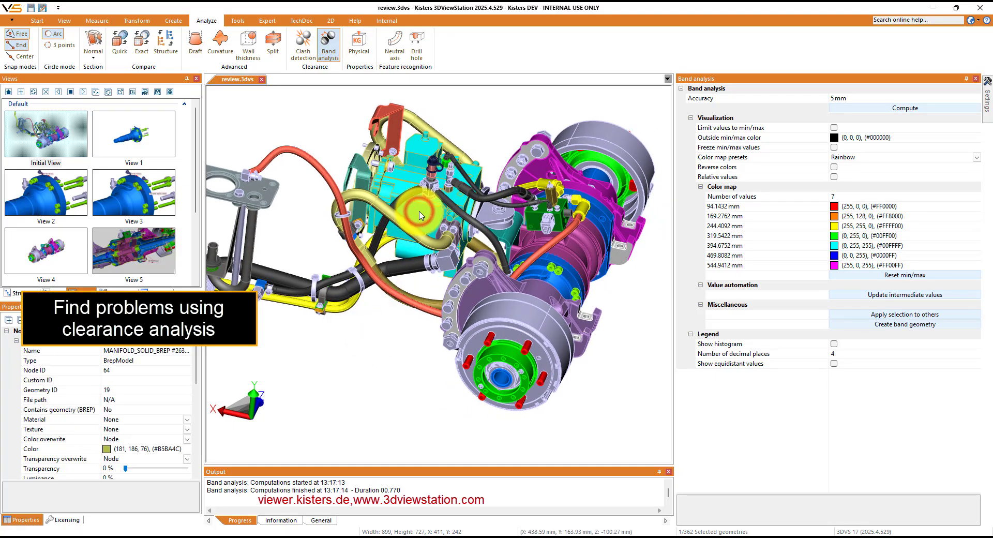
pyautogui.keyDown('ctrl'); pyautogui.click(406, 269); pyautogui.keyUp('ctrl')
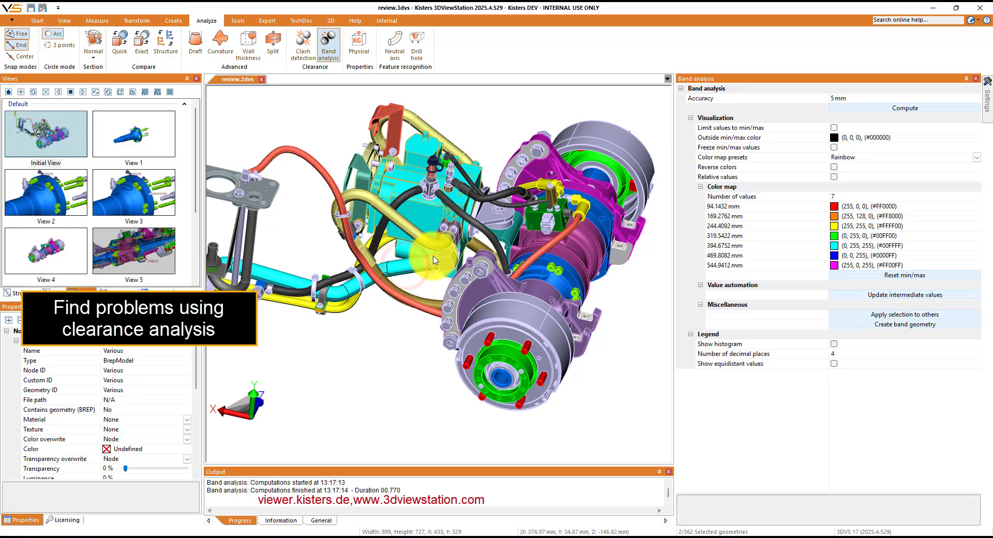
pyautogui.click(876, 108)
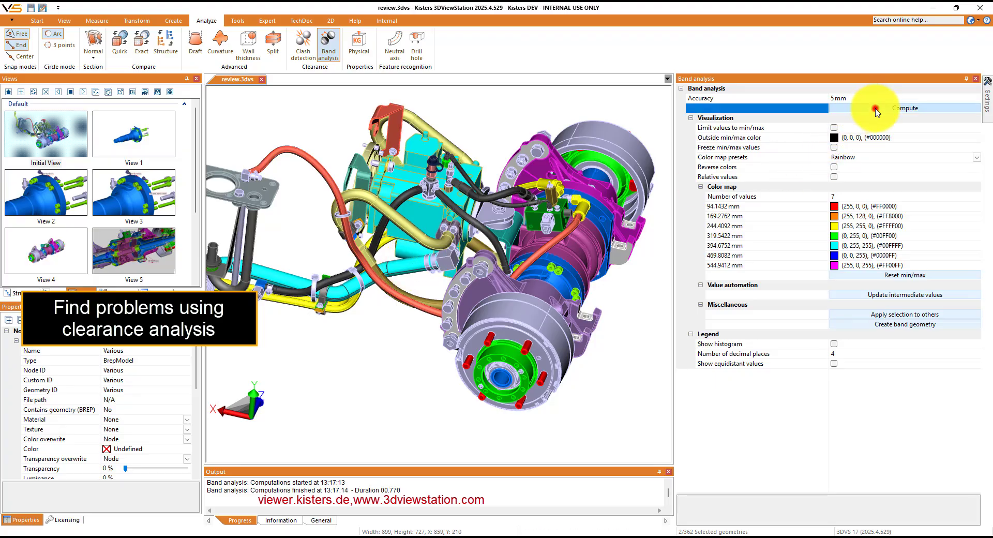
pyautogui.moveTo(387, 350)
pyautogui.mouseDown()
pyautogui.moveTo(459, 394)
pyautogui.moveTo(436, 373)
pyautogui.moveTo(421, 328)
pyautogui.moveTo(470, 277)
pyautogui.moveTo(498, 168)
pyautogui.moveTo(437, 332)
pyautogui.moveTo(478, 356)
pyautogui.moveTo(374, 356)
pyautogui.mouseUp()
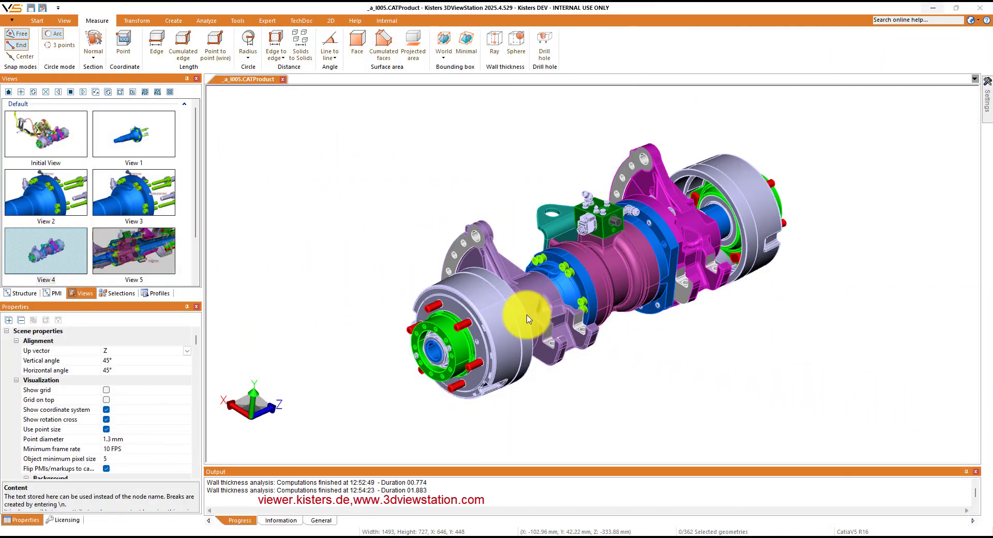
# Run a wall thickness analysis with the Rolling ball - detailed preset on the axle's central magenta housing.
pyautogui.click(612, 267)
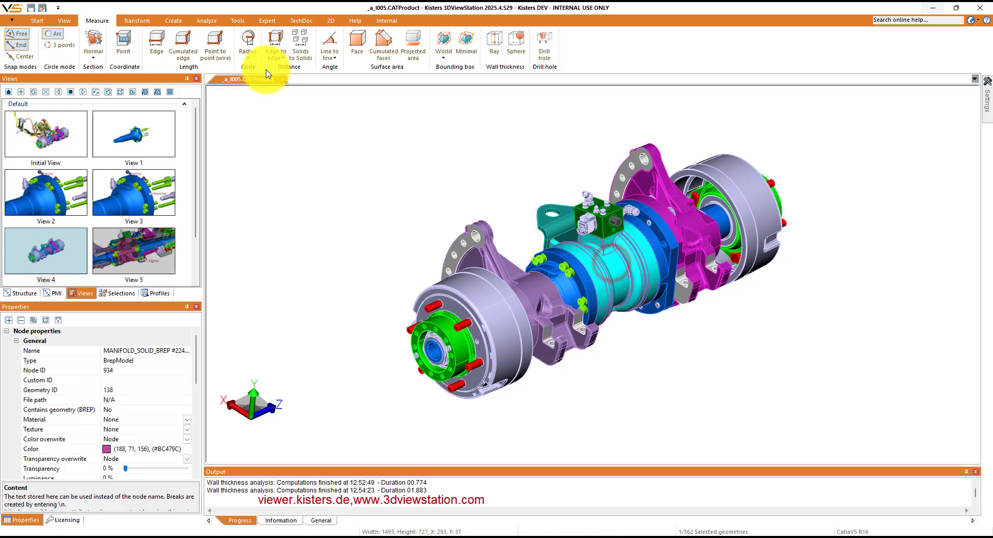
pyautogui.click(208, 21)
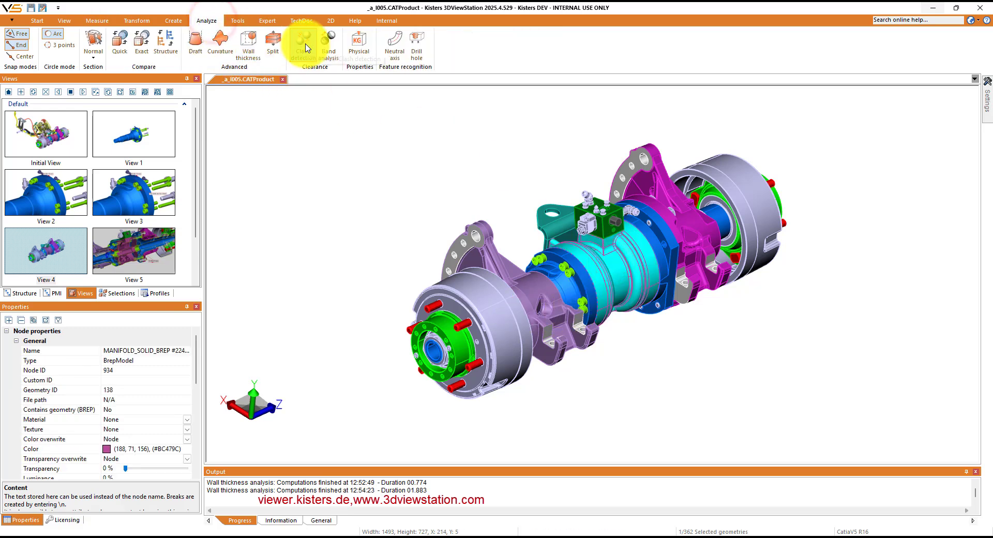
pyautogui.click(248, 38)
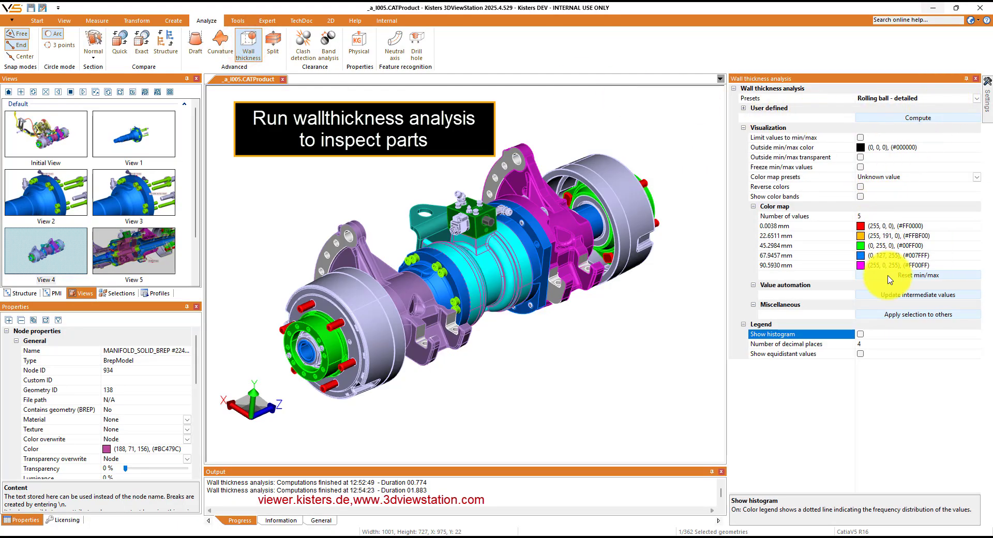
pyautogui.click(909, 119)
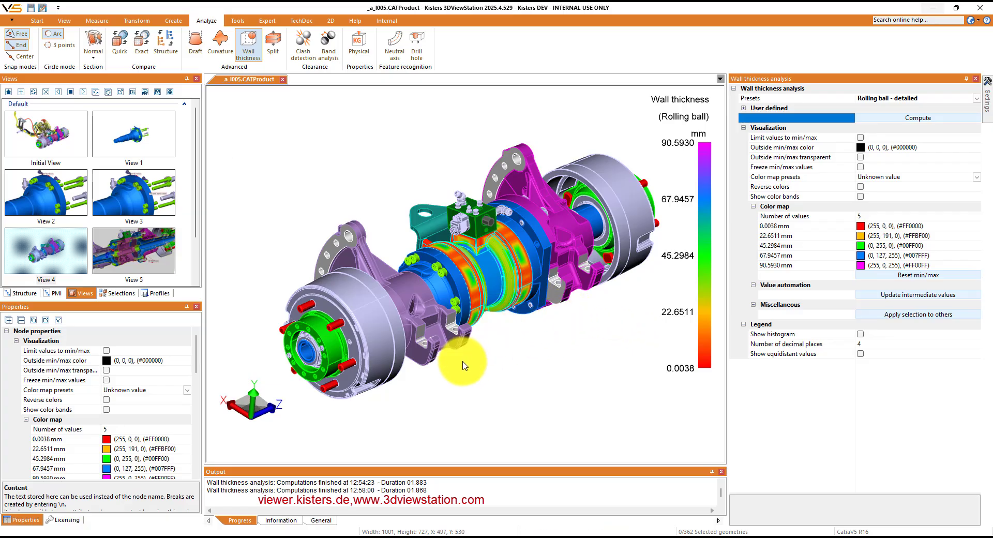
# Set the lowest color map value to 10 mm, update the intermediate values and limit values to min/max.
pyautogui.click(798, 226)
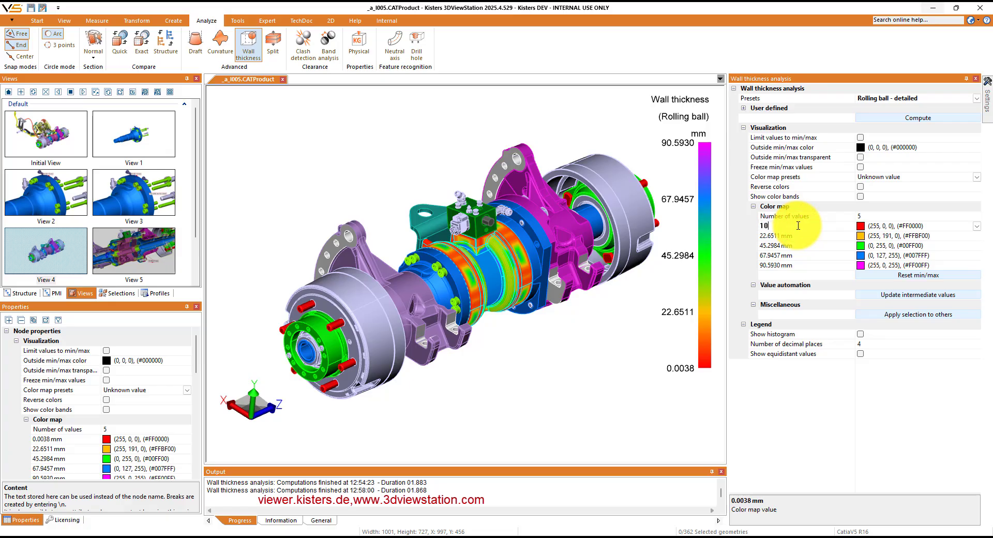
pyautogui.press('Return')
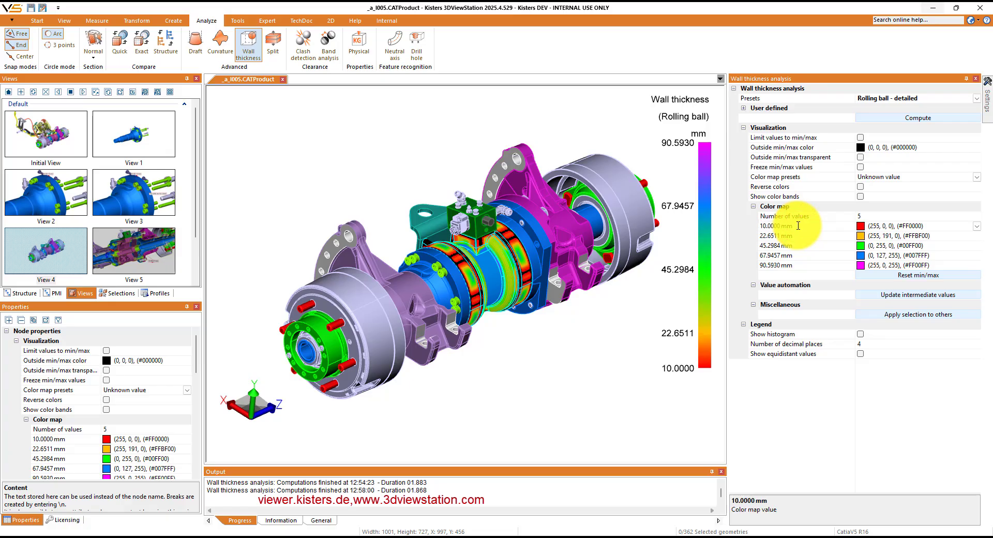
pyautogui.click(874, 296)
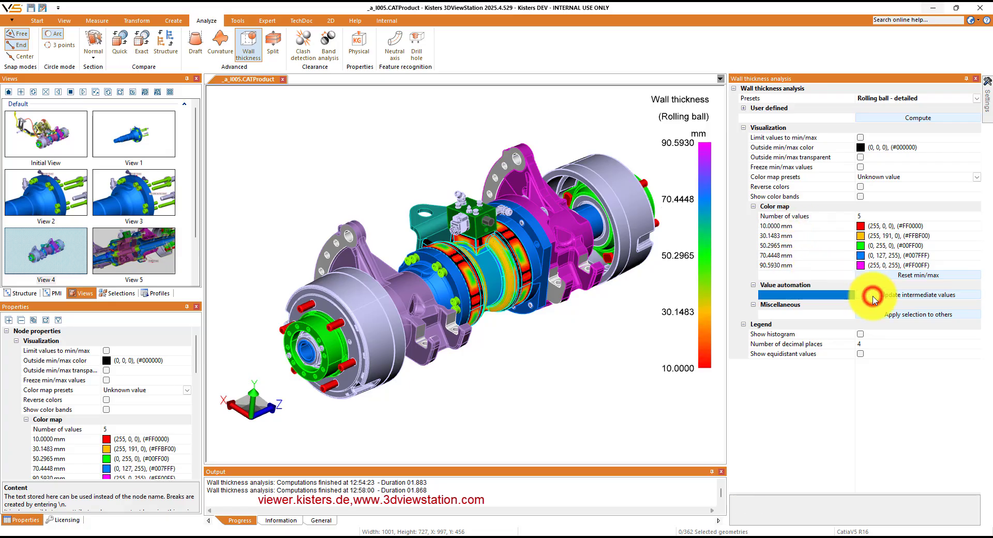
pyautogui.click(860, 137)
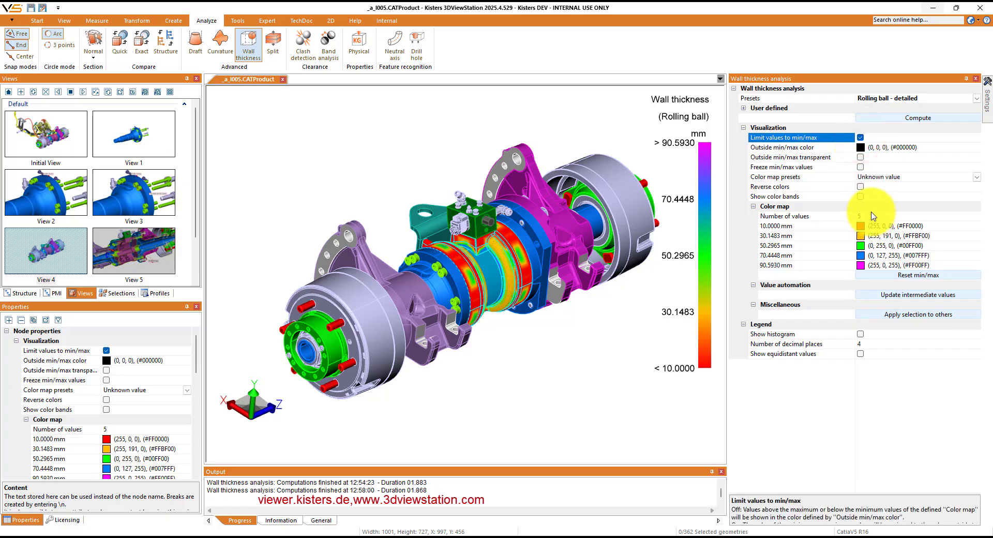
# Compute the wall thickness of the wheel drum nearest the viewer and reduce its color map to 3 values with updated intermediate values.
pyautogui.click(380, 332)
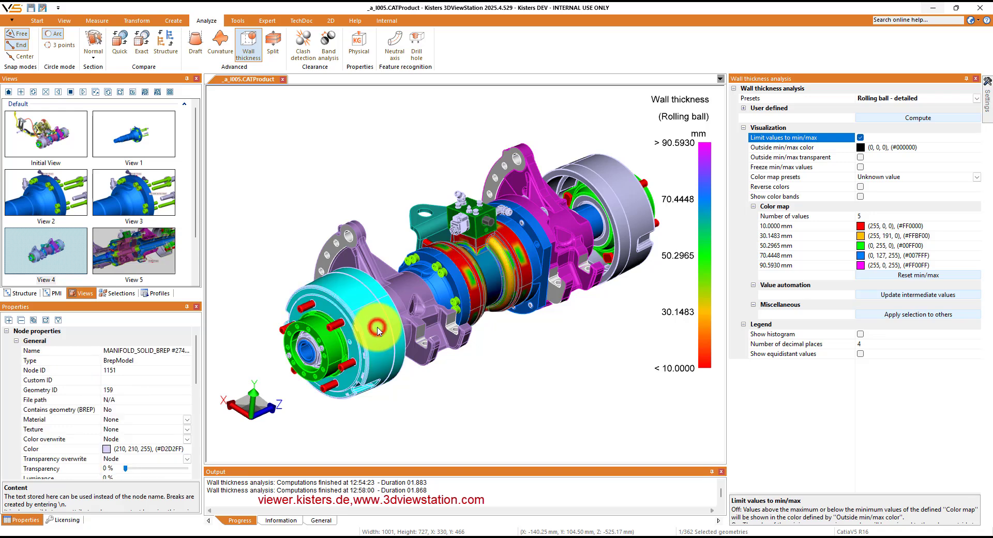
pyautogui.click(935, 119)
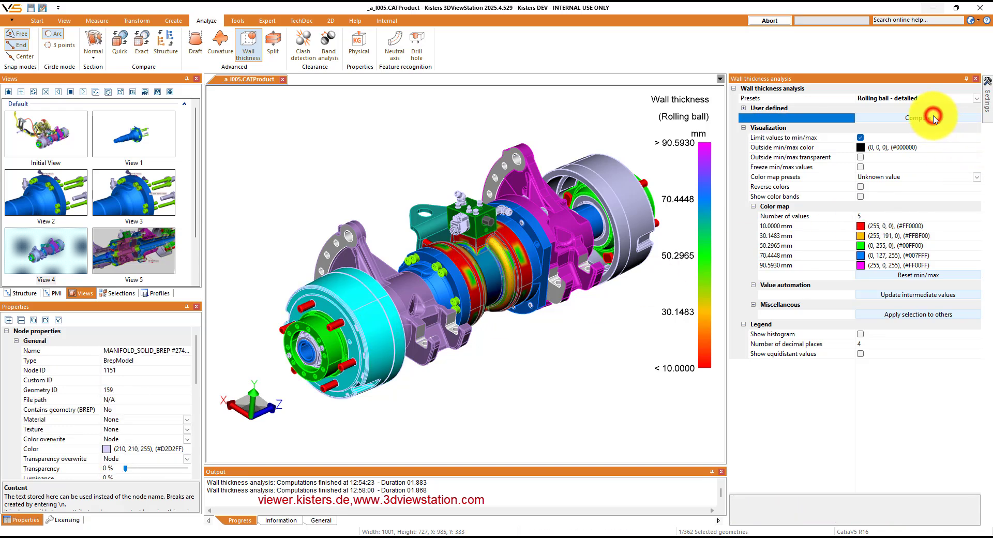
pyautogui.click(871, 215)
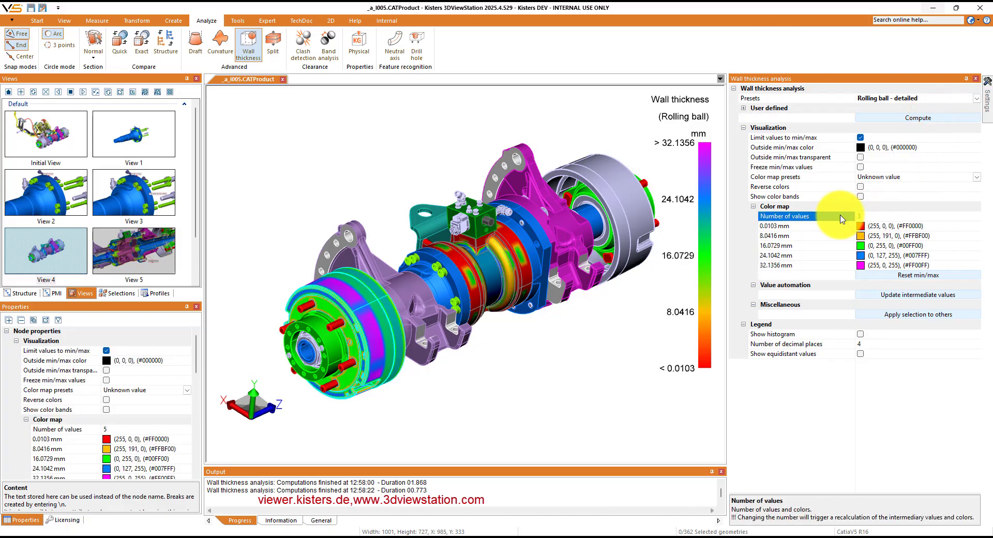
pyautogui.write('3')
pyautogui.press('Return')
pyautogui.click(886, 275)
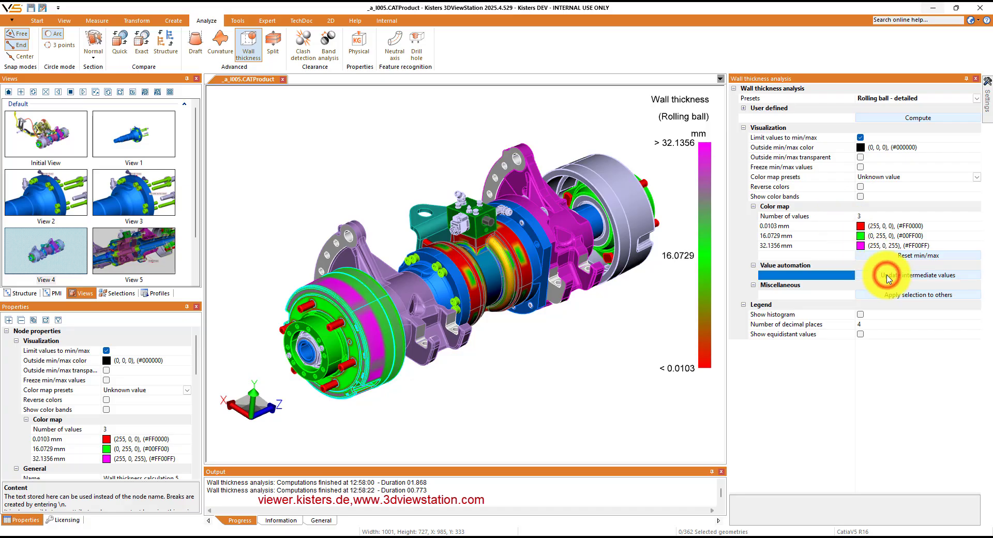
# Save a close-up of the wheel drum's wall thickness result as a new view.
pyautogui.scroll(5, 355, 349)
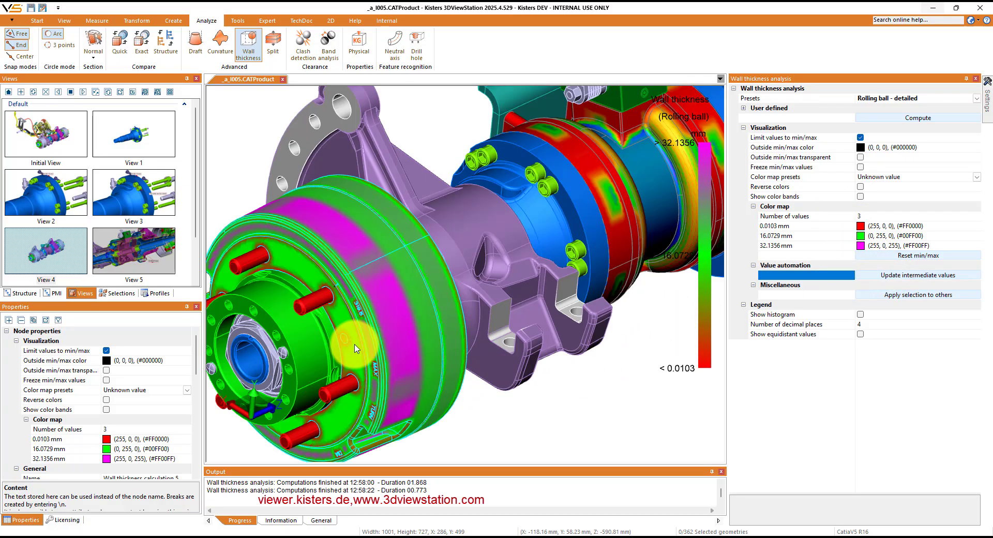
pyautogui.scroll(-1, 355, 348)
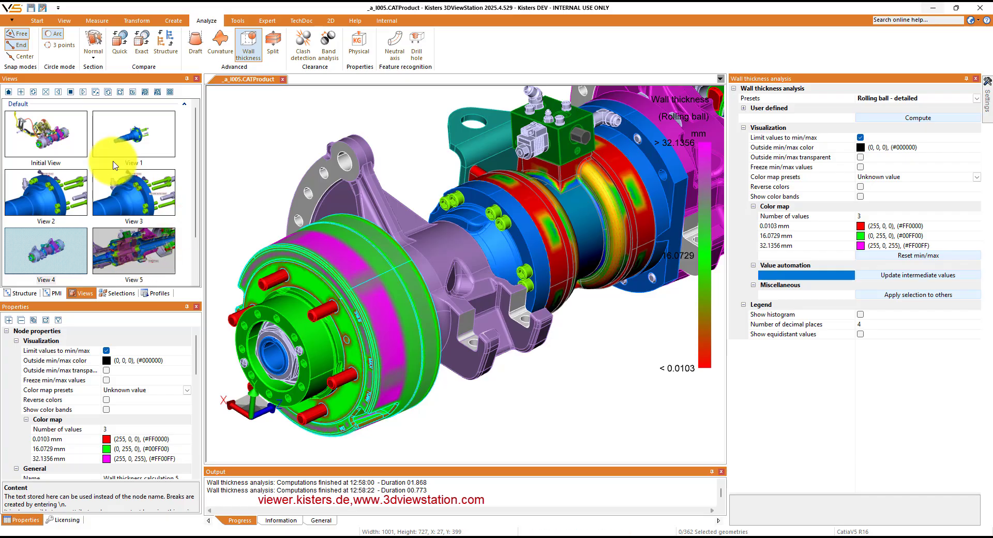
pyautogui.click(21, 92)
pyautogui.click(47, 206)
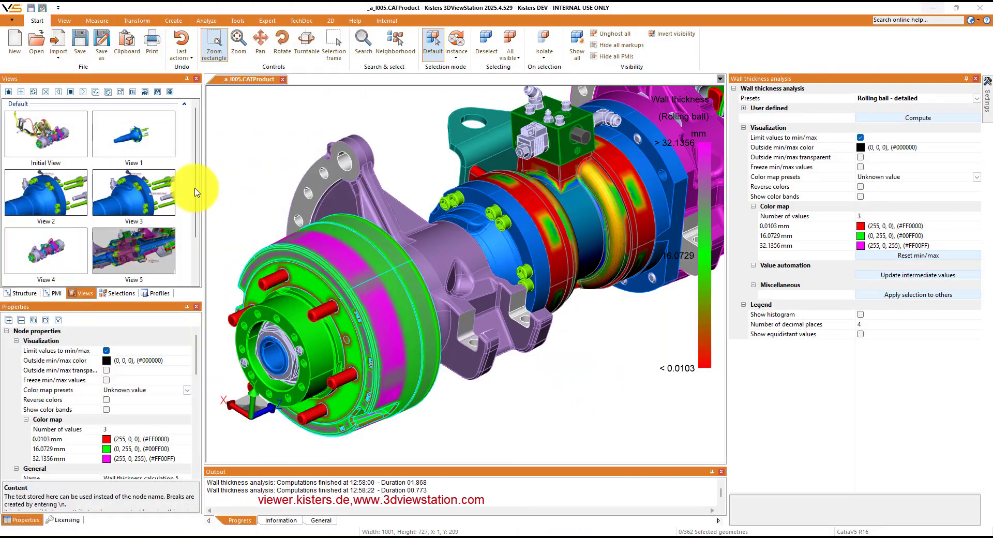
# Save the model with its views as a 3DViewStation file named review in the Forklifter folder.
pyautogui.click(101, 44)
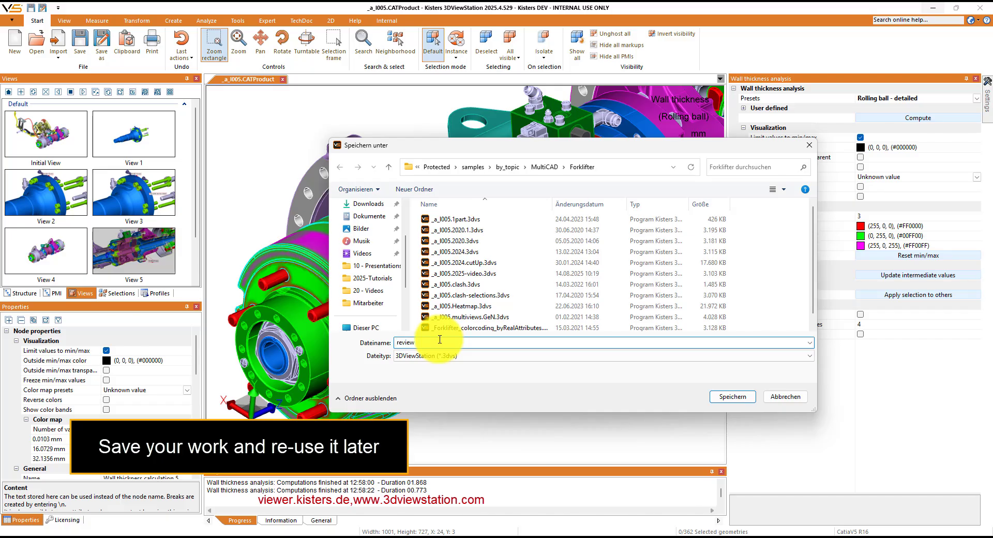
pyautogui.write('review')
pyautogui.press('Return')
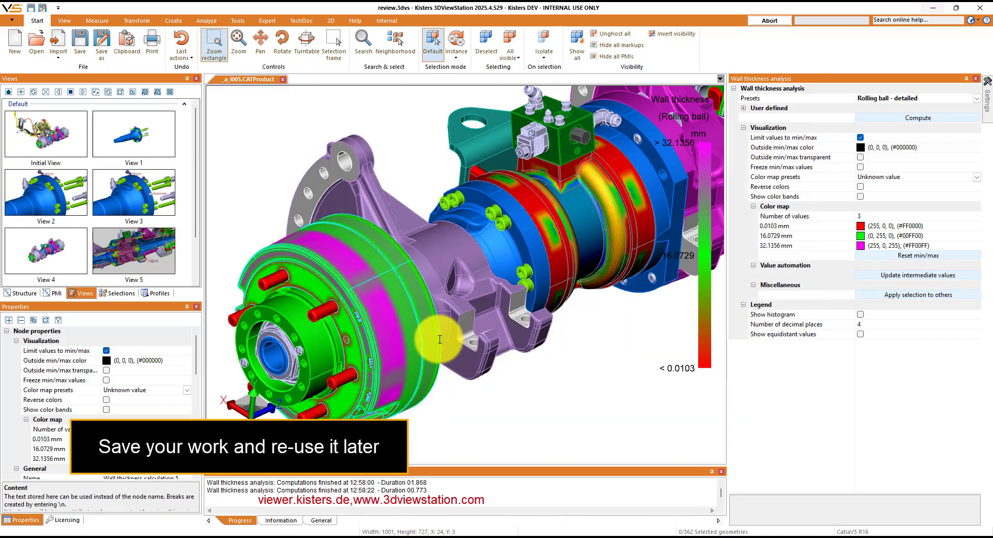